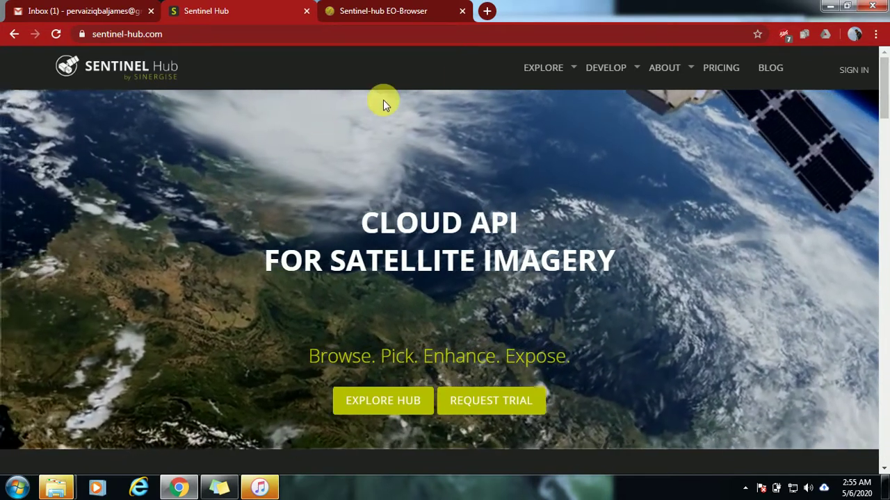
# Open the EO Browser page from the Sentinel Hub site and launch the EO Browser application
pyautogui.moveTo(538, 69)
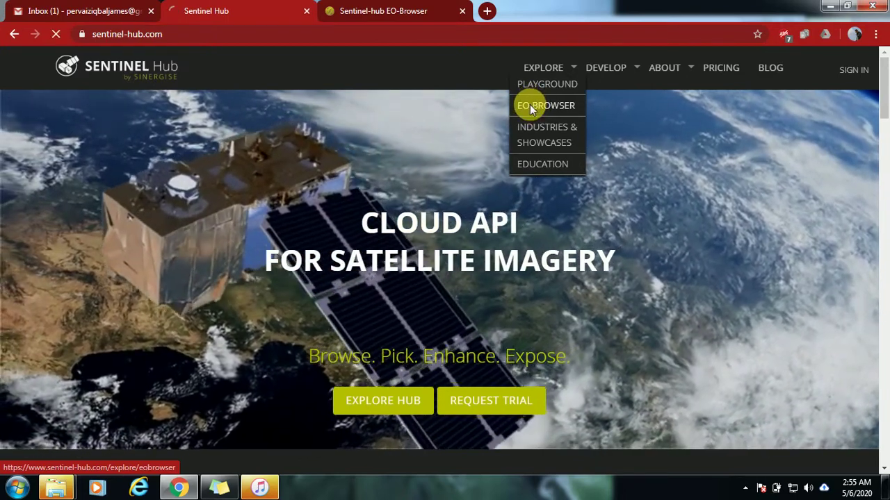
pyautogui.click(533, 109)
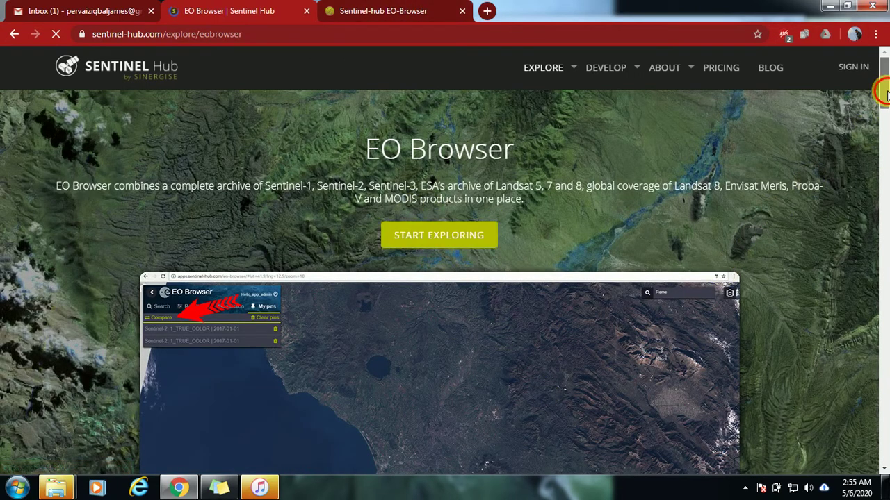
pyautogui.moveTo(883, 90); pyautogui.dragTo(868, 55)
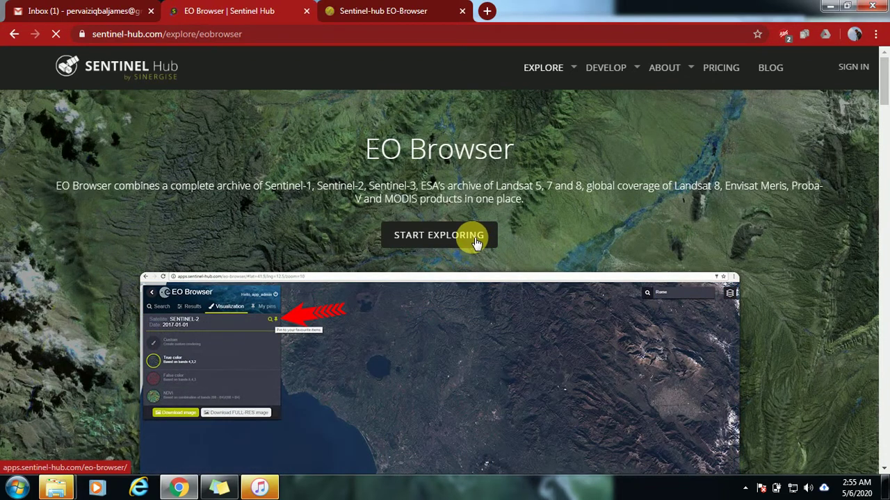
pyautogui.click(363, 5)
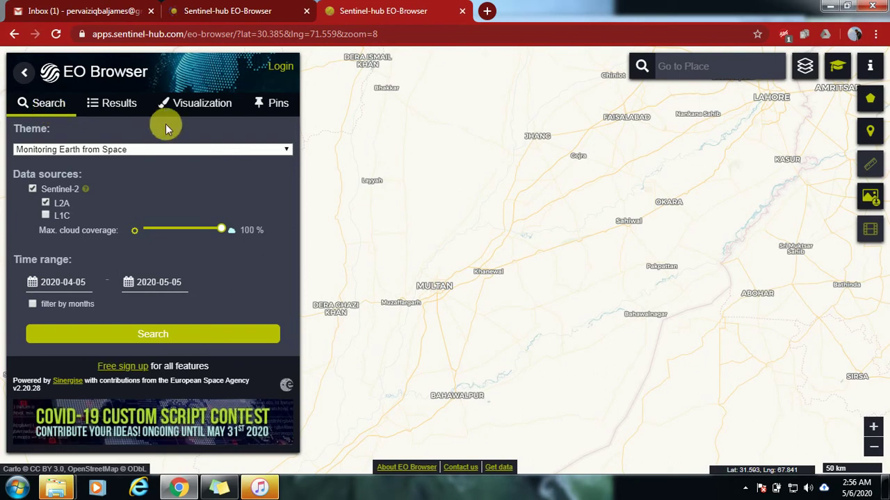
pyautogui.click(234, 7)
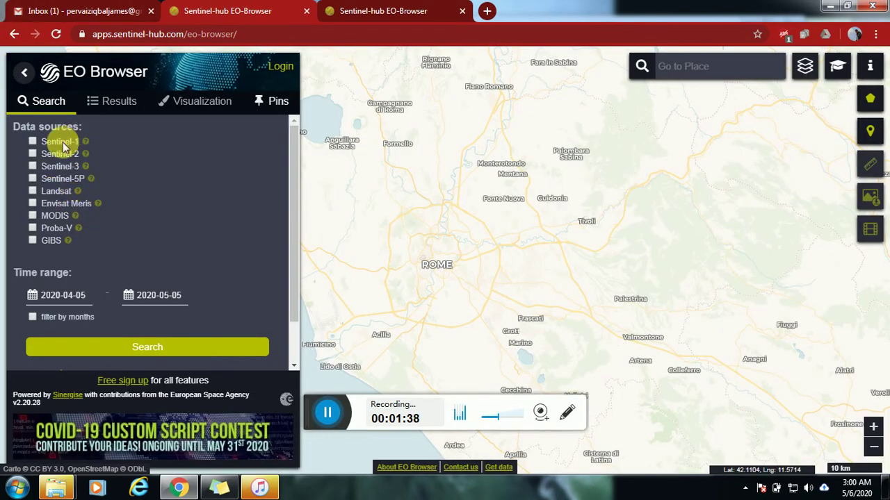
# Examine the datasets offered under Landsat, Proba-V and GIBS, leaving each of these data sources unselected
pyautogui.click(33, 191)
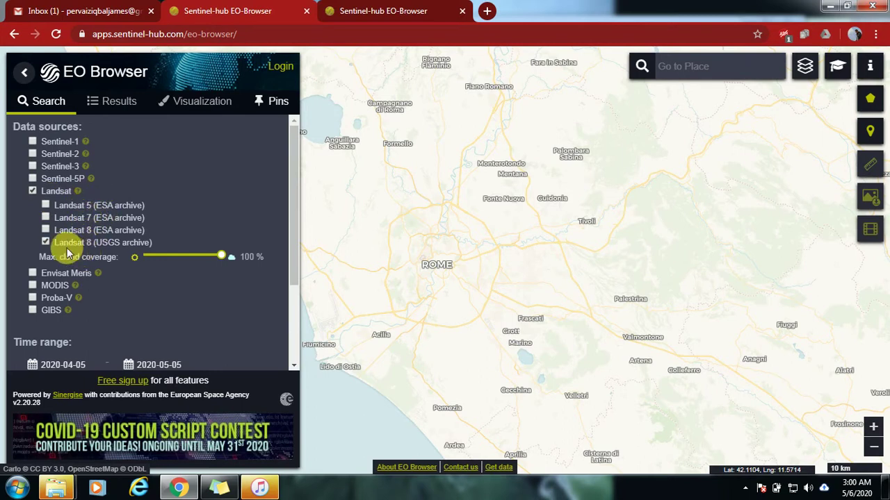
pyautogui.click(34, 189)
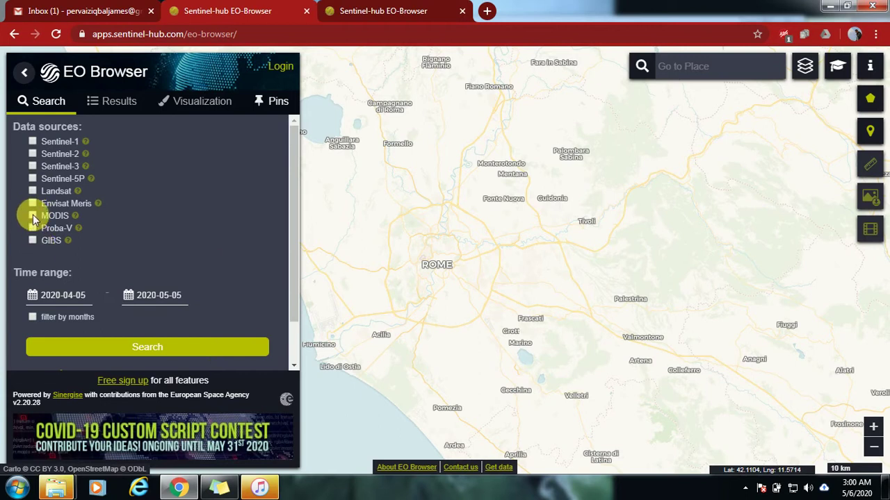
pyautogui.click(33, 228)
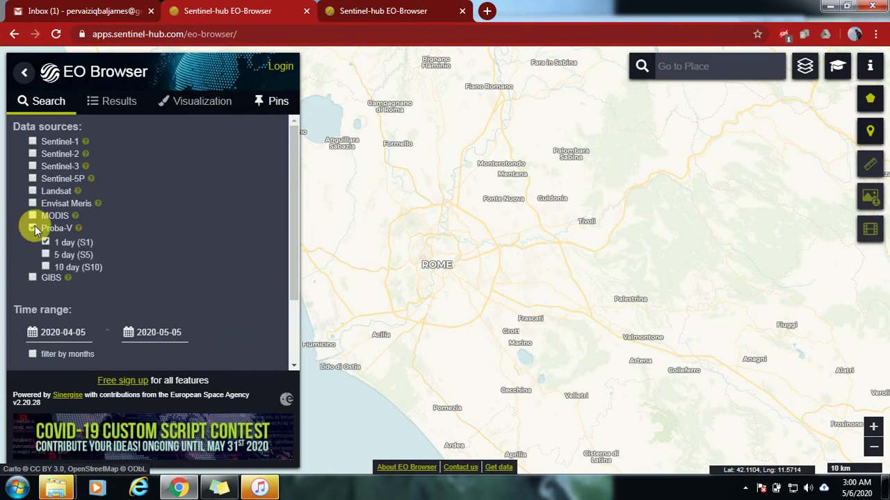
pyautogui.click(33, 228)
pyautogui.click(33, 240)
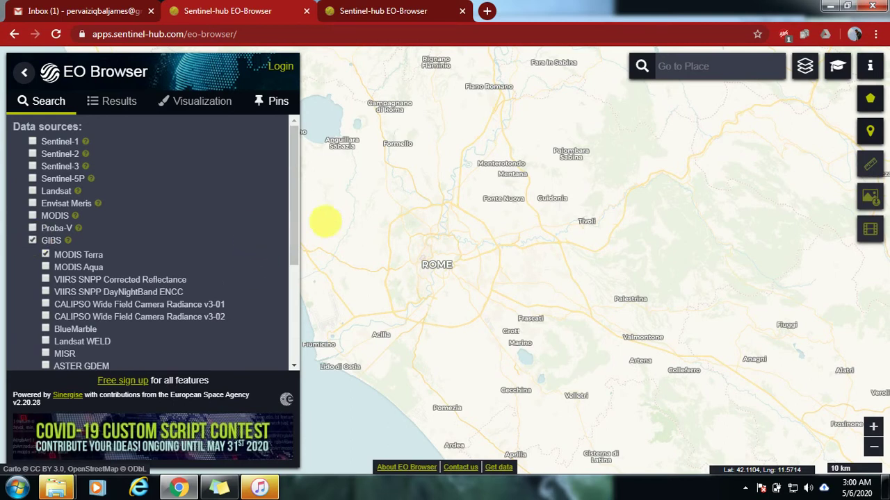
pyautogui.moveTo(298, 237); pyautogui.dragTo(293, 262)
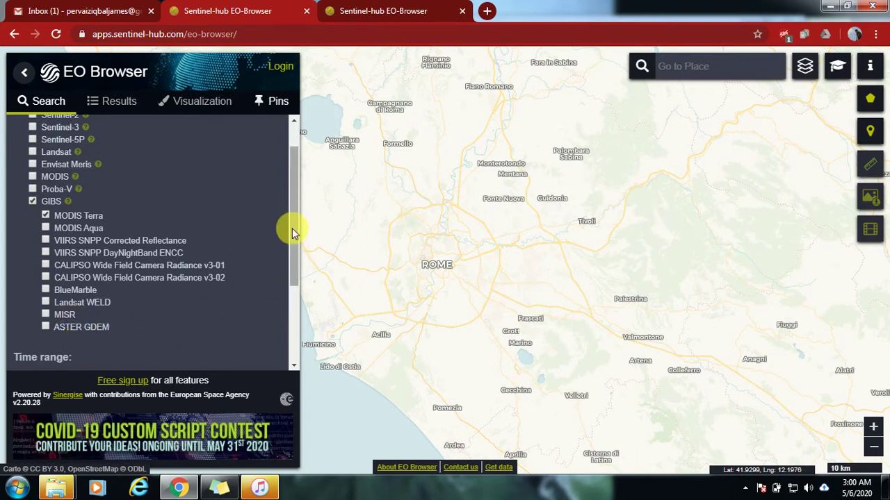
pyautogui.moveTo(292, 228); pyautogui.dragTo(294, 156)
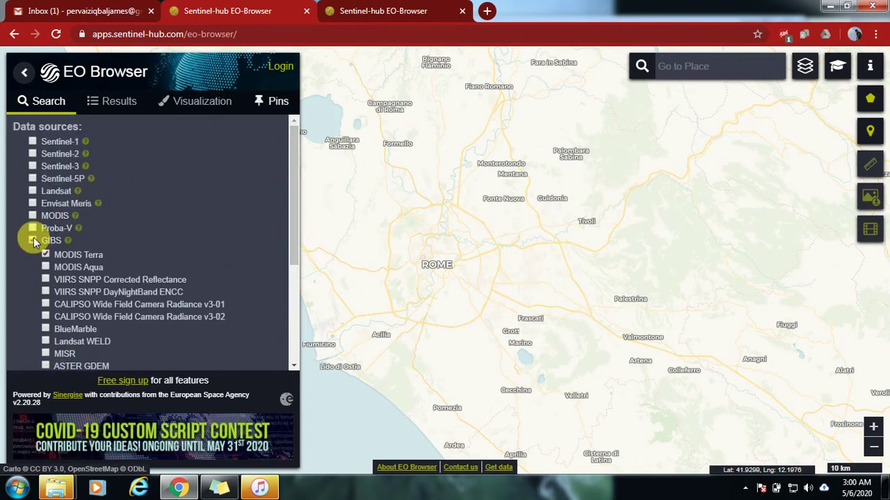
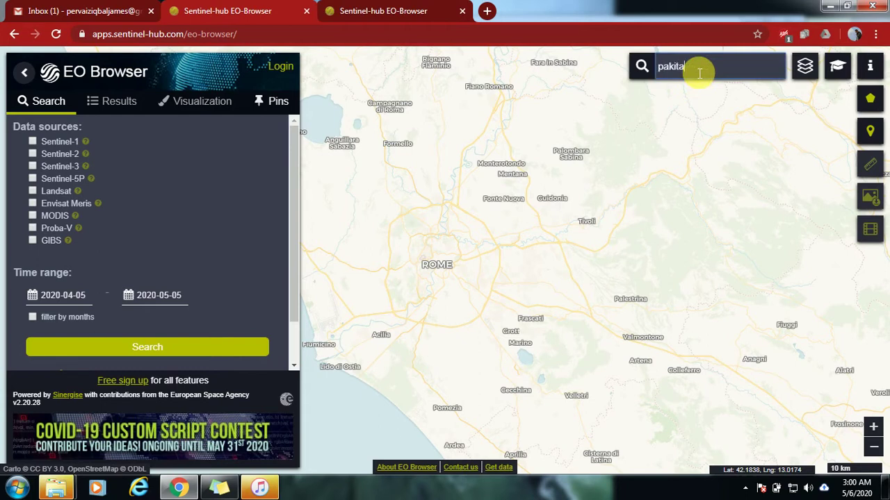
# Find Pakistan with the place search and show the map at zoom level 9
pyautogui.press('BackSpace')
pyautogui.press('BackSpace')
pyautogui.press('BackSpace')
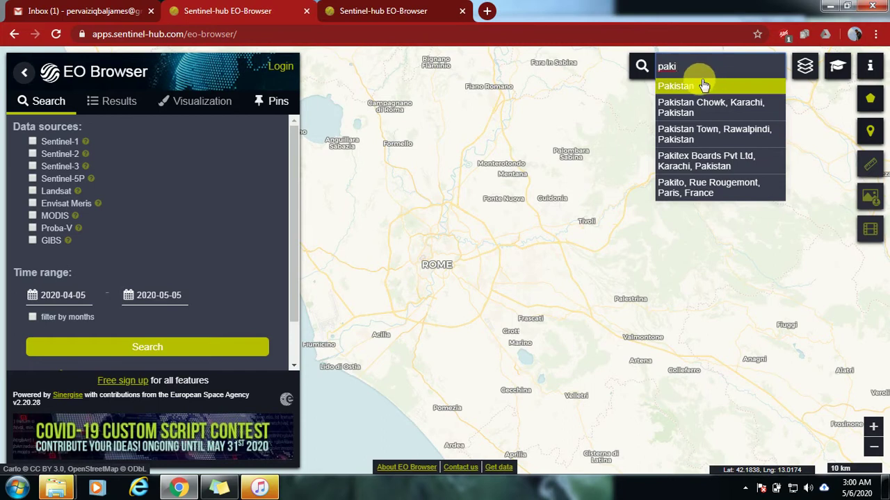
pyautogui.click(704, 85)
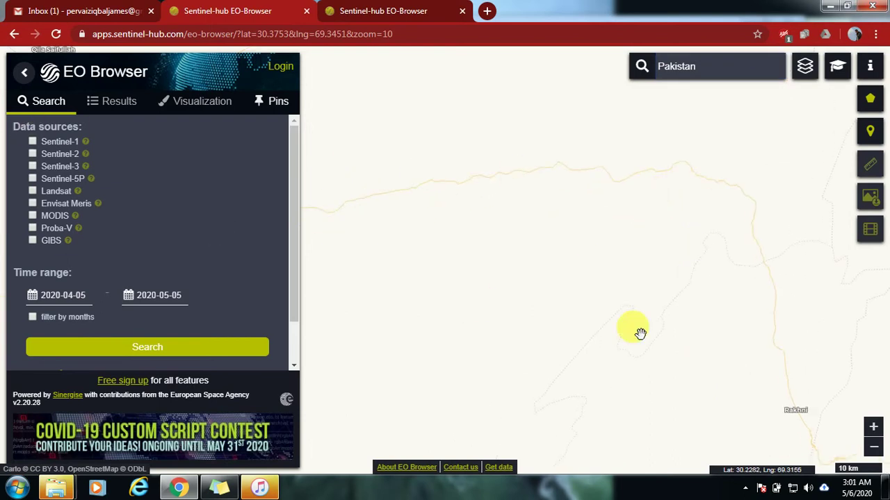
pyautogui.click(873, 448)
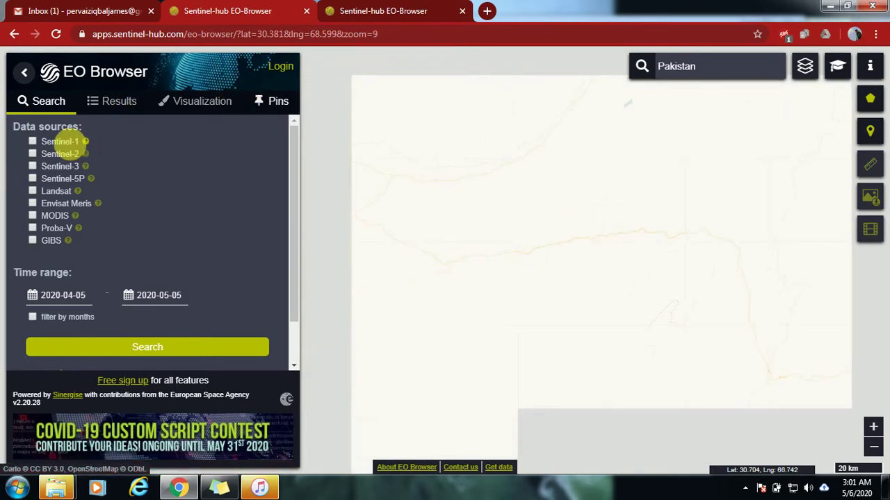
# Search for Sentinel-2 L1C imagery from 2020-04-05 to 2020-05-05 with maximum cloud coverage of 47 %
pyautogui.click(34, 155)
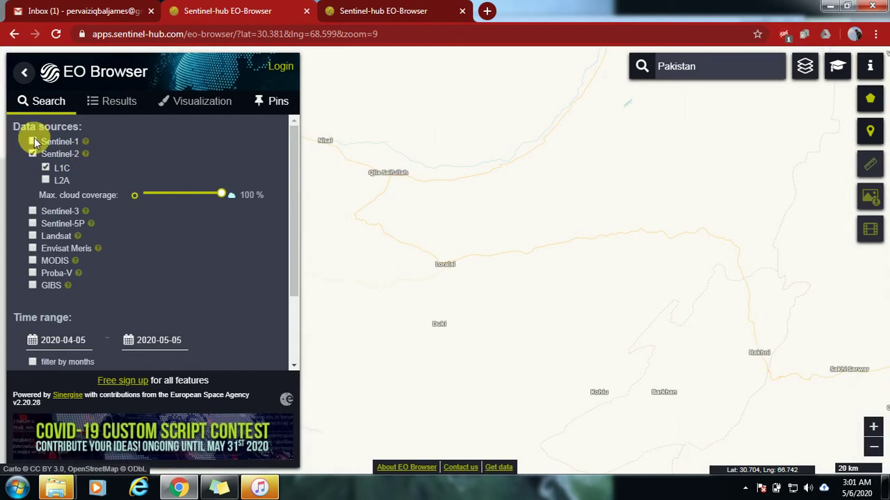
pyautogui.click(32, 143)
pyautogui.click(32, 143)
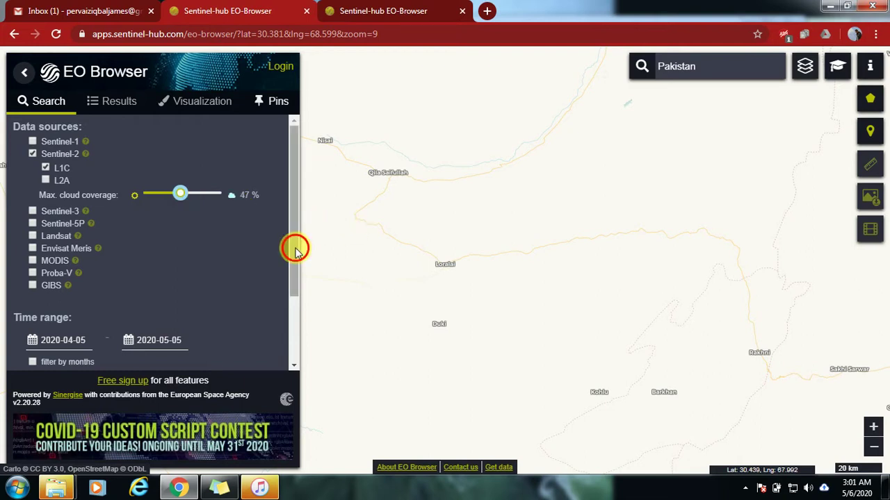
pyautogui.moveTo(295, 250); pyautogui.dragTo(298, 364)
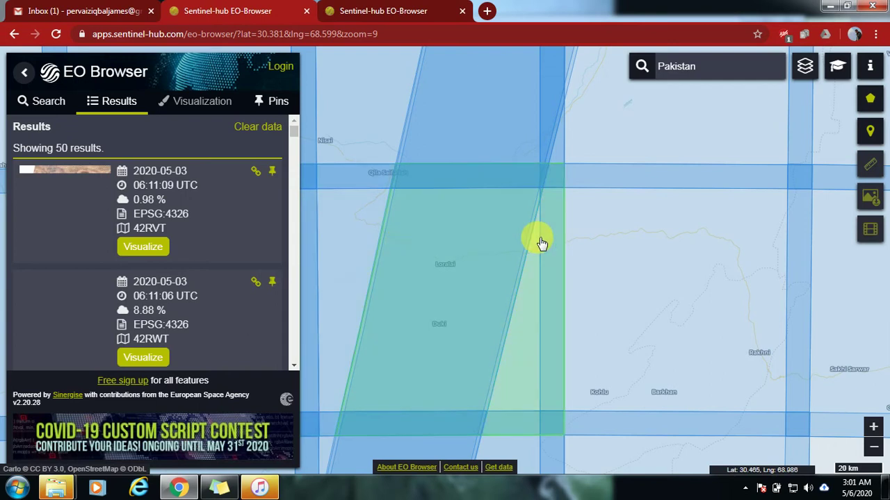
# Visualize the 2020-05-03 result for tile 42RVT in true color and inspect the imagery toward Dera Ghazi Khan
pyautogui.click(143, 247)
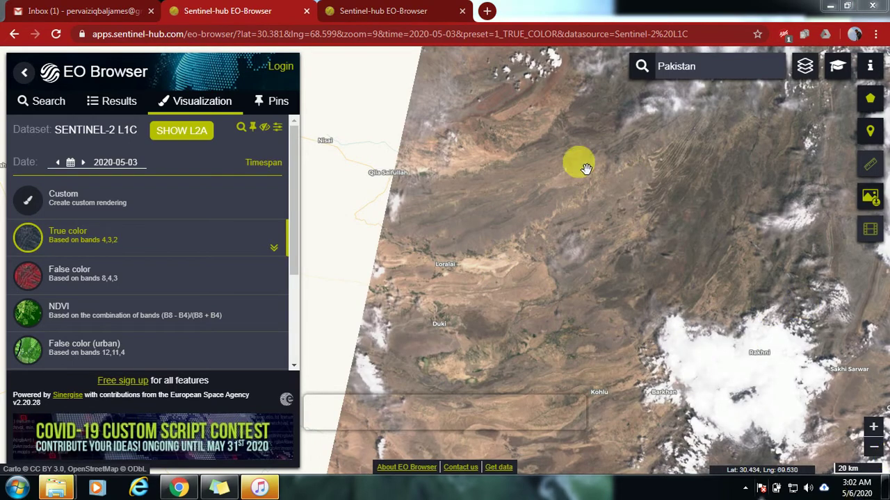
pyautogui.moveTo(628, 253); pyautogui.dragTo(545, 196)
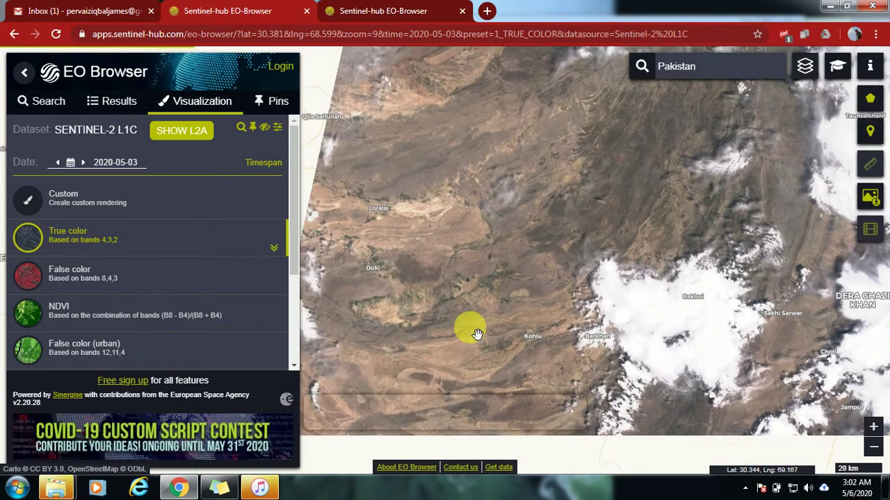
pyautogui.moveTo(648, 266); pyautogui.dragTo(469, 249)
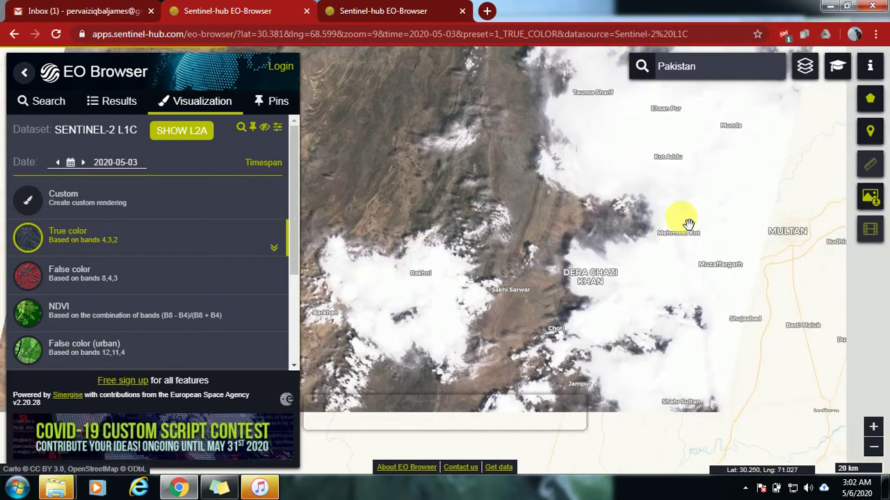
pyautogui.moveTo(623, 248); pyautogui.dragTo(814, 255)
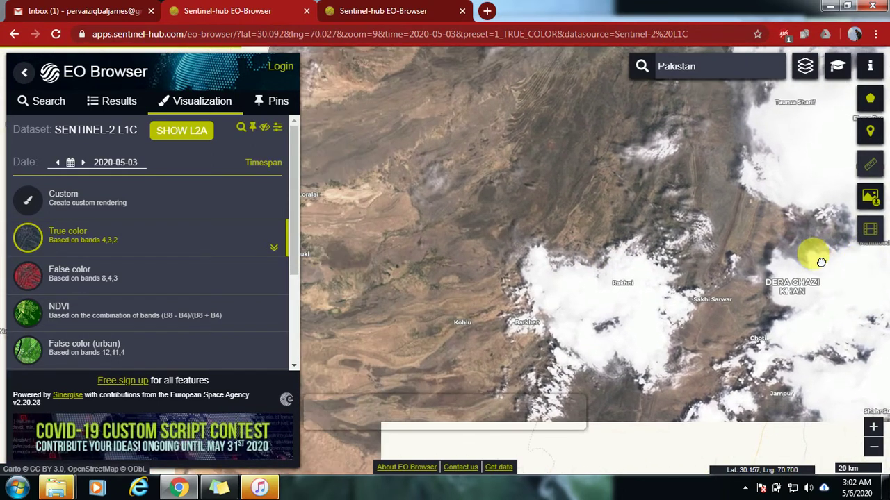
# Render the 2020-05-03 scene as NDVI and as Moisture index, and inspect the area around Multan
pyautogui.click(79, 324)
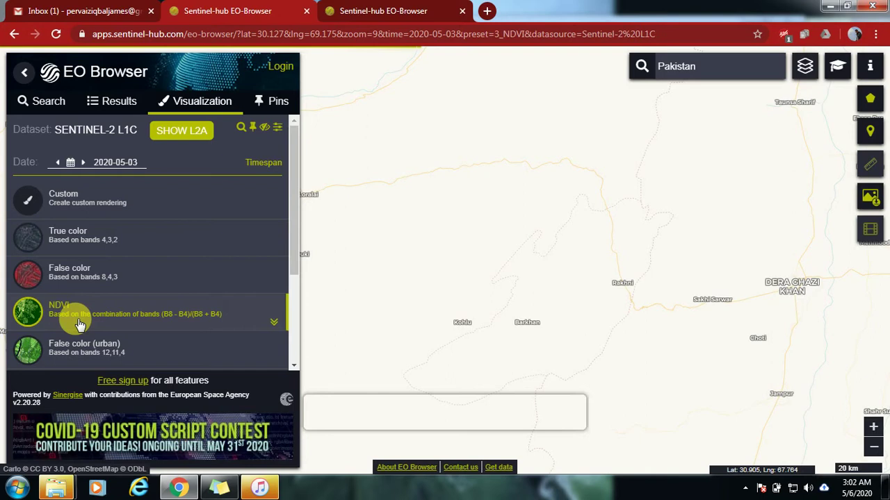
pyautogui.moveTo(294, 242); pyautogui.dragTo(288, 280)
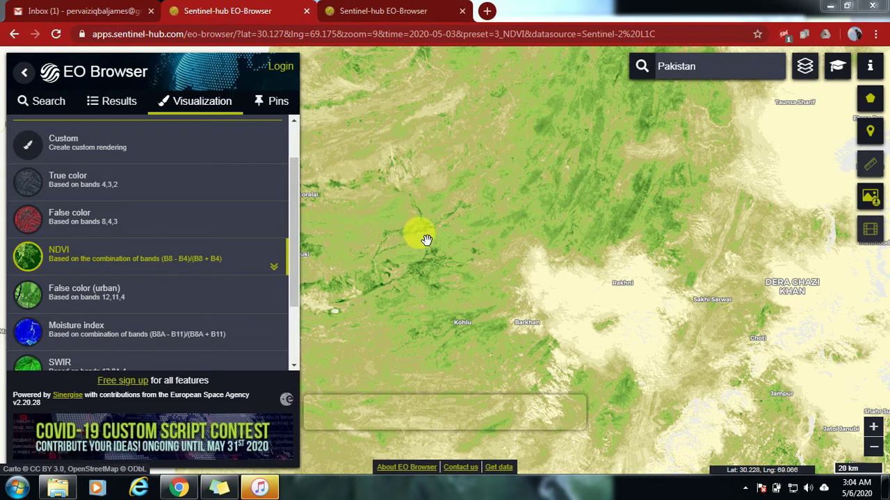
pyautogui.click(75, 343)
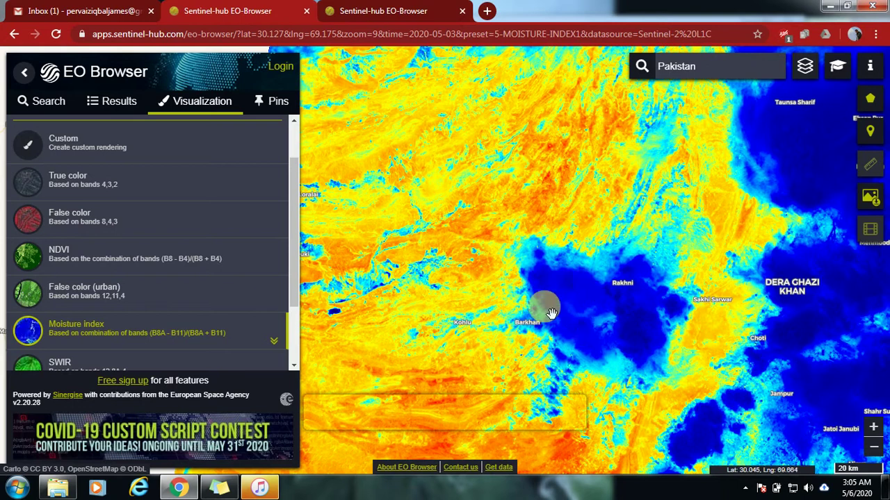
pyautogui.moveTo(826, 336); pyautogui.dragTo(443, 303)
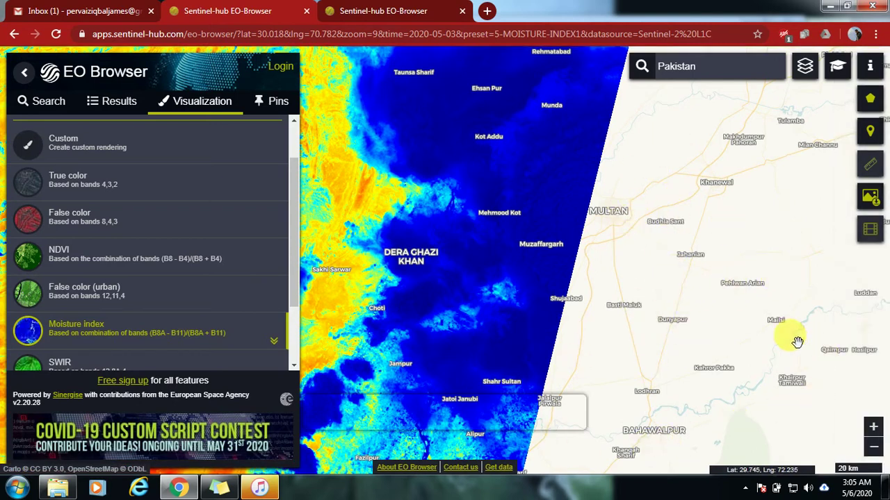
# Change the imagery date to 2020-04-30 and display the Multan area as NDVI
pyautogui.moveTo(295, 256); pyautogui.dragTo(294, 183)
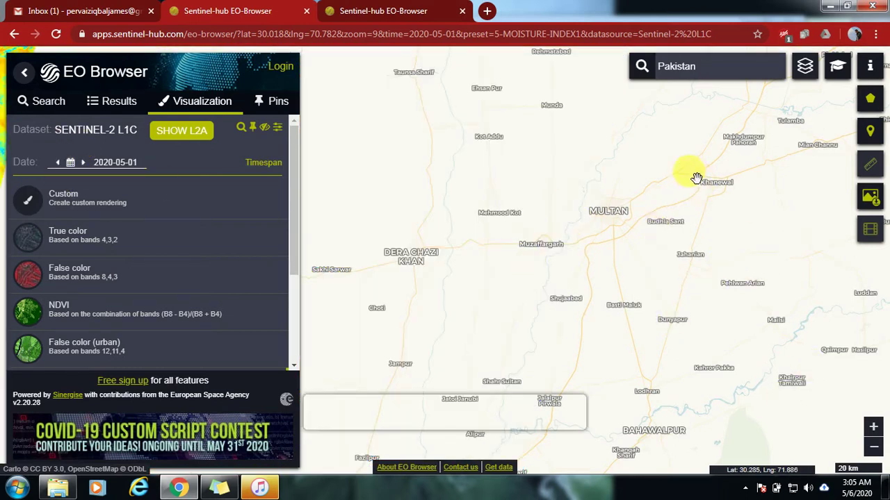
pyautogui.click(58, 162)
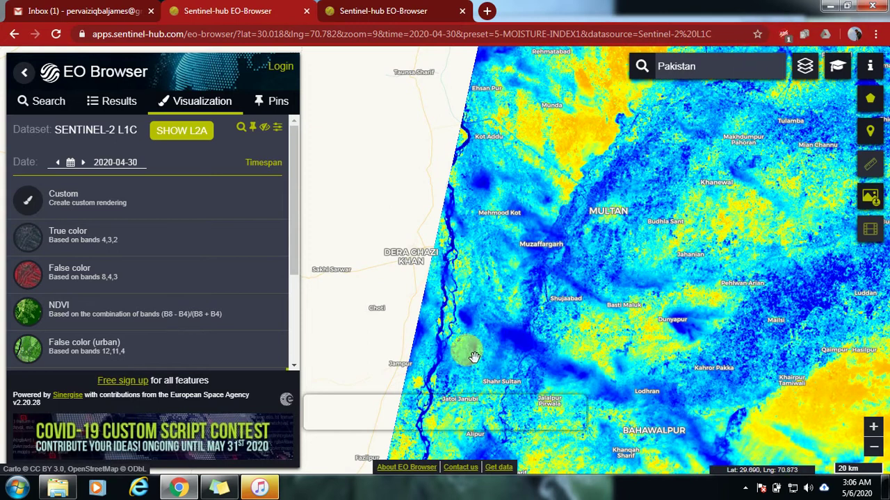
pyautogui.click(61, 324)
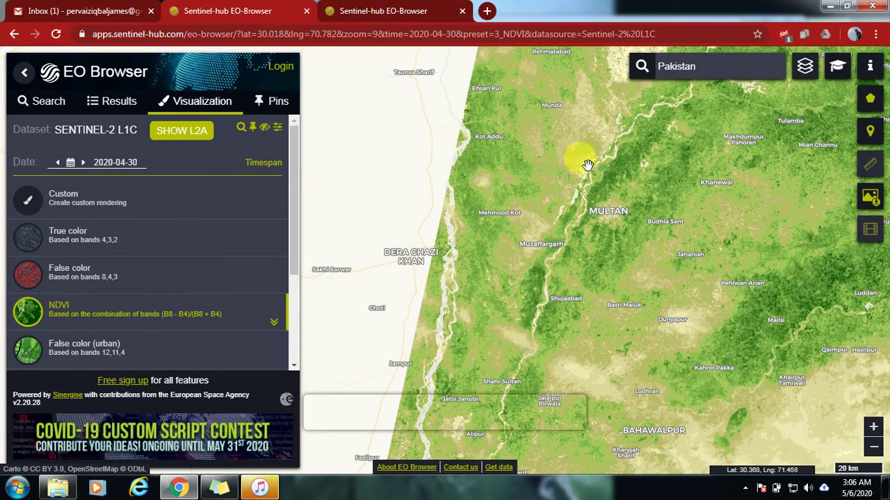
pyautogui.click(351, 7)
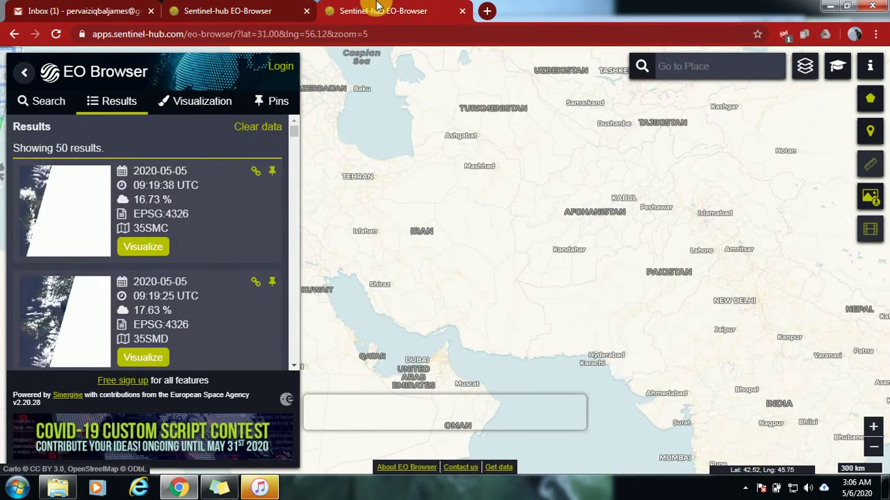
pyautogui.click(223, 10)
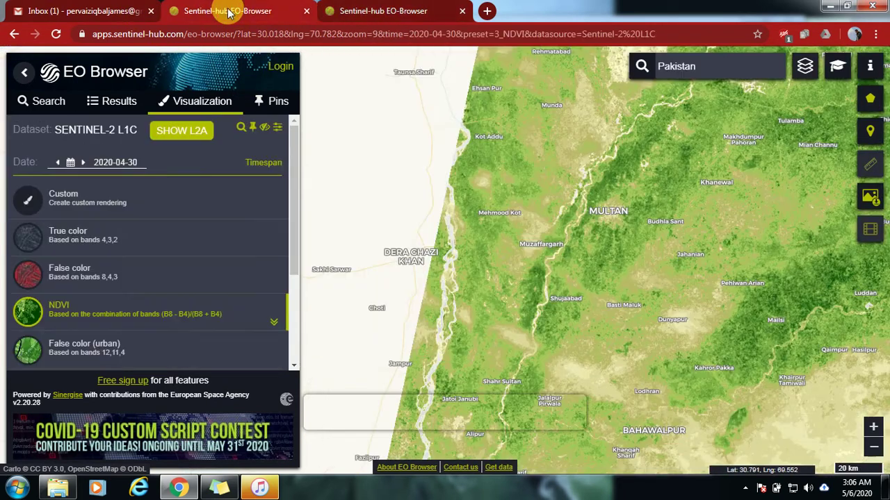
# Search for Sentinel-5P CH4 imagery from 2020-04-05 to 2020-05-05 in place of Sentinel-2
pyautogui.click(39, 102)
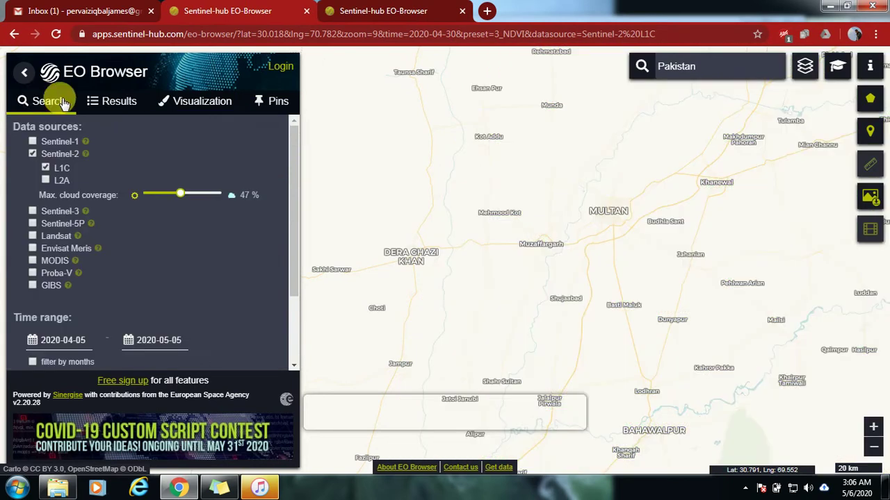
pyautogui.click(33, 154)
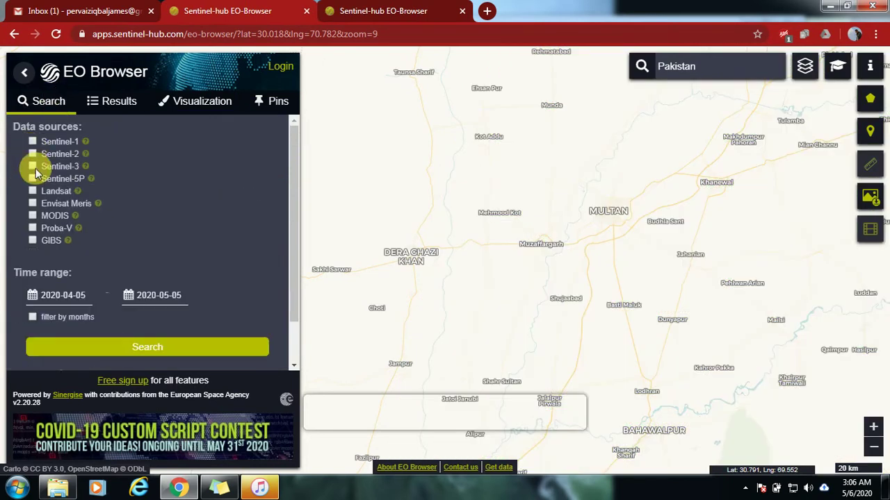
pyautogui.click(32, 215)
pyautogui.click(33, 178)
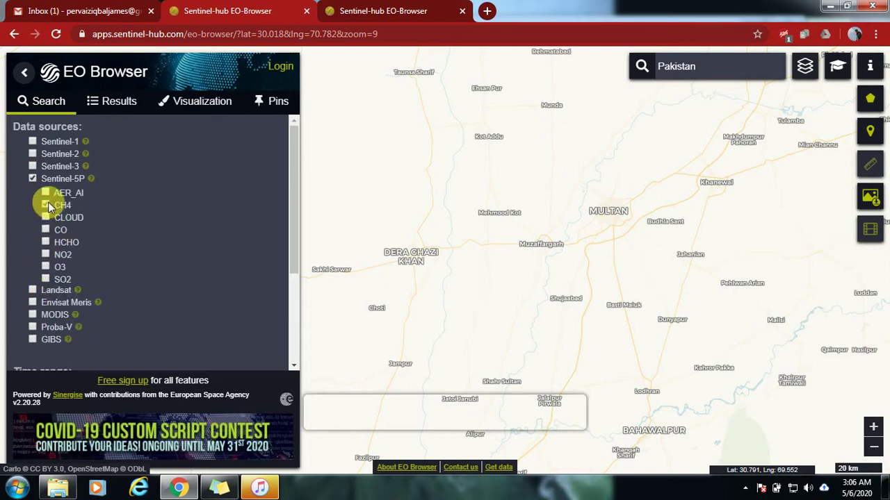
pyautogui.moveTo(291, 233); pyautogui.dragTo(288, 302)
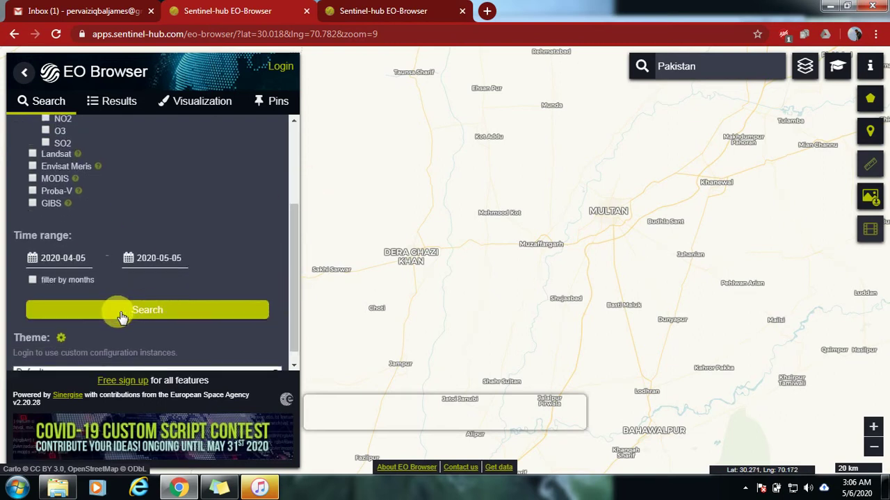
pyautogui.click(122, 317)
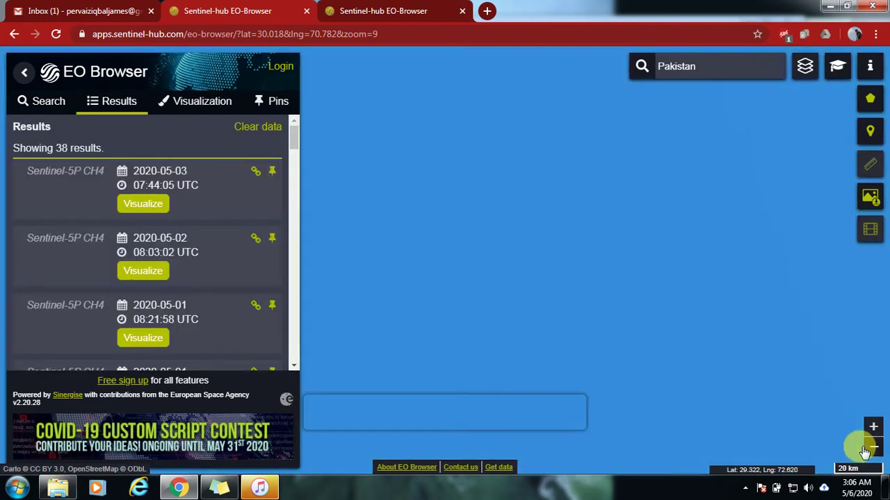
# Visualize the 2020-05-03 Sentinel-5P CH4 result as Methane on the world map
pyautogui.click(874, 449)
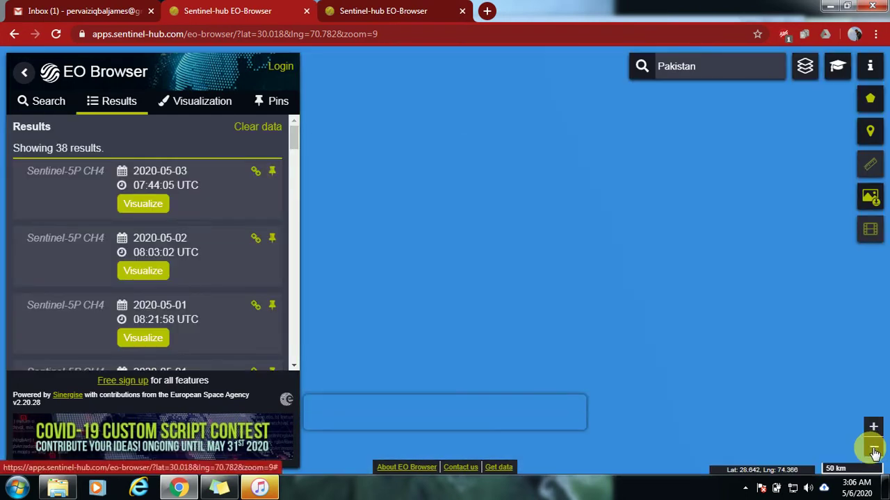
pyautogui.click(874, 449)
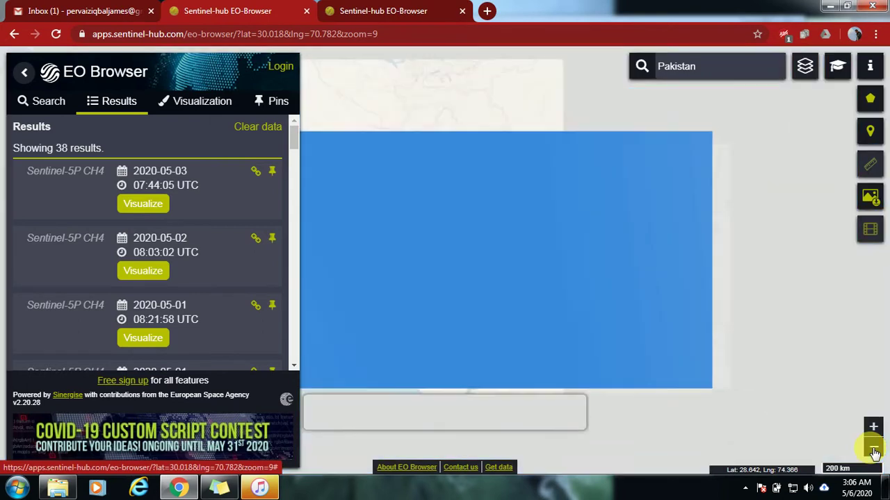
pyautogui.click(874, 449)
pyautogui.click(874, 449)
pyautogui.click(874, 449)
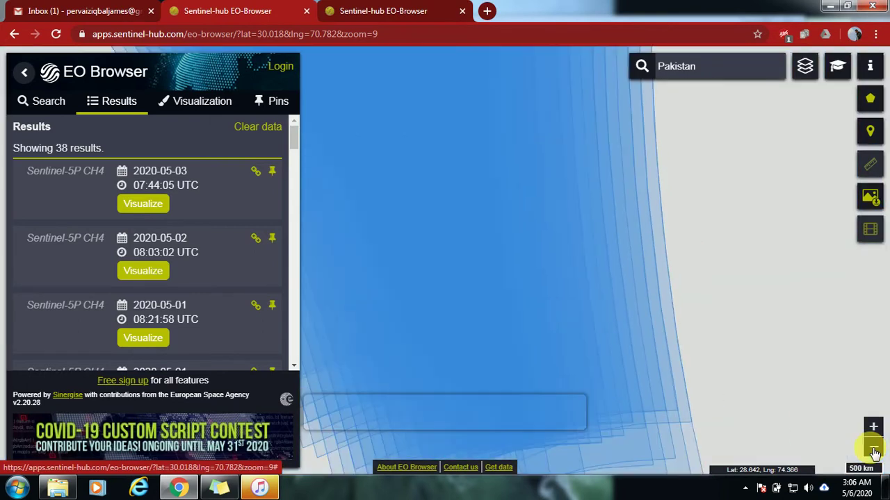
pyautogui.click(874, 449)
pyautogui.moveTo(595, 278); pyautogui.dragTo(625, 314)
pyautogui.click(141, 205)
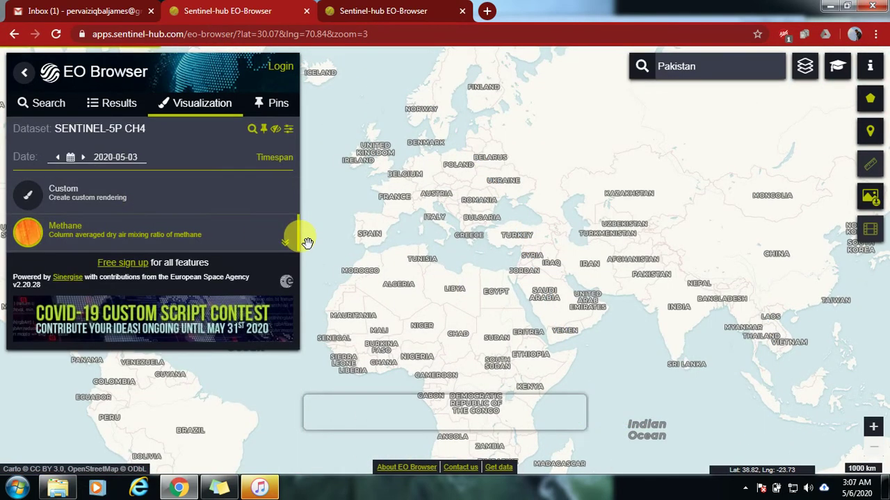
pyautogui.click(120, 239)
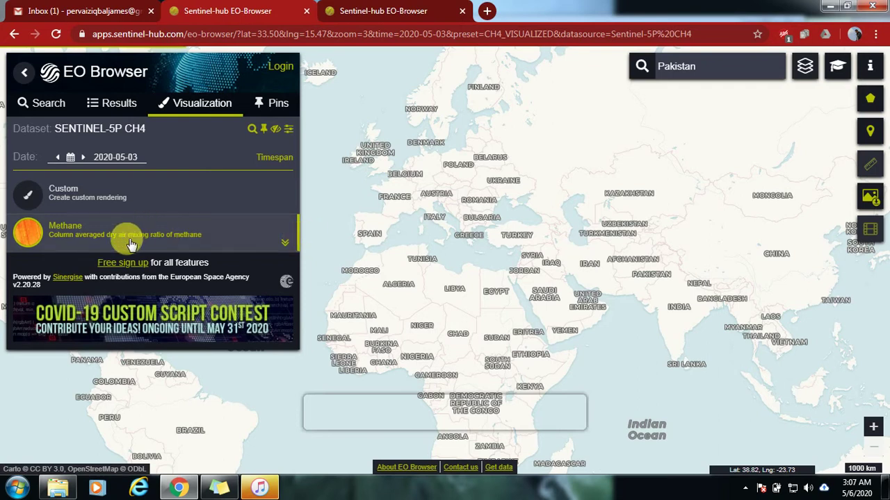
pyautogui.click(506, 301)
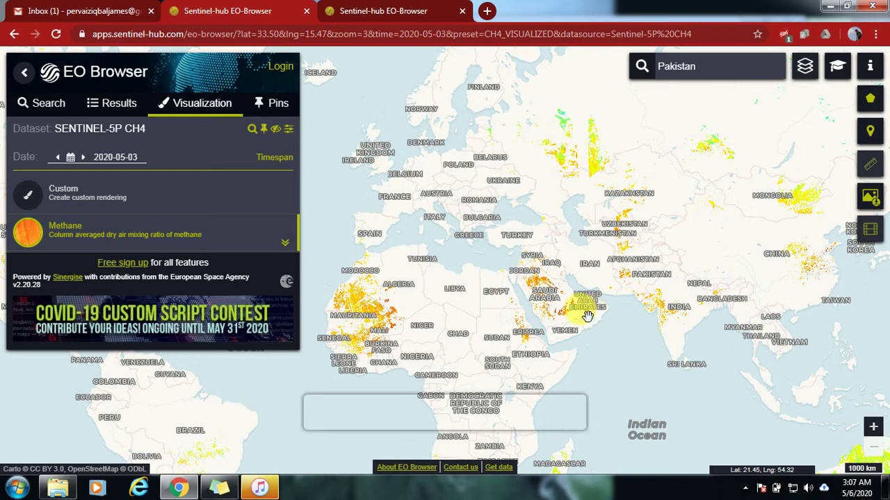
# Change the methane imagery date to 2019-12-03 and view the distribution across Africa and Asia
pyautogui.click(71, 158)
pyautogui.click(145, 186)
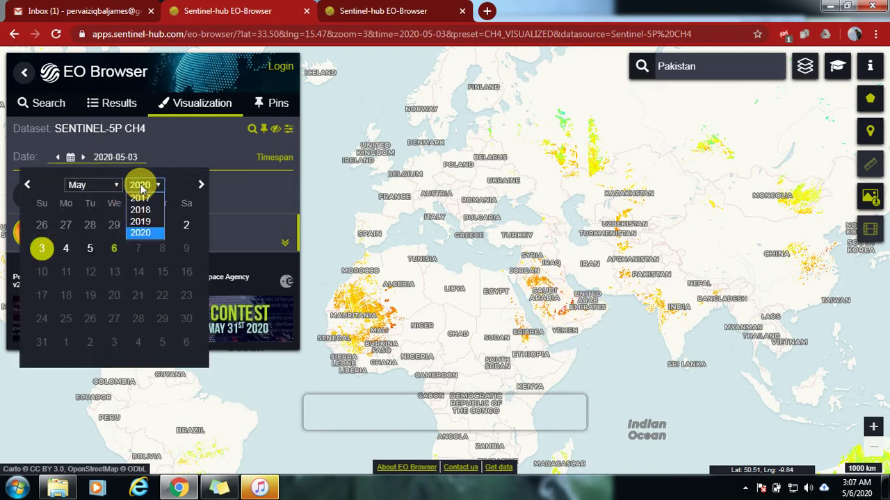
pyautogui.click(139, 221)
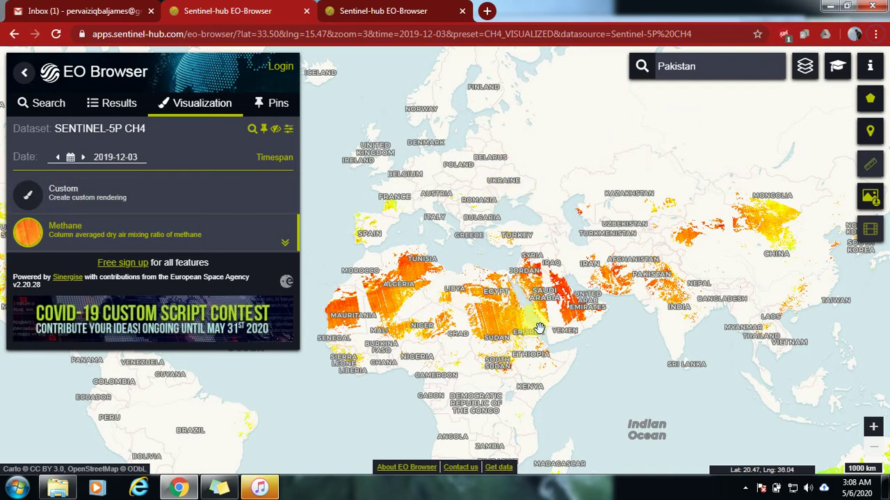
# Change the methane imagery date to 2020-04-03 and view the world distribution
pyautogui.click(73, 159)
pyautogui.click(146, 185)
pyautogui.click(143, 233)
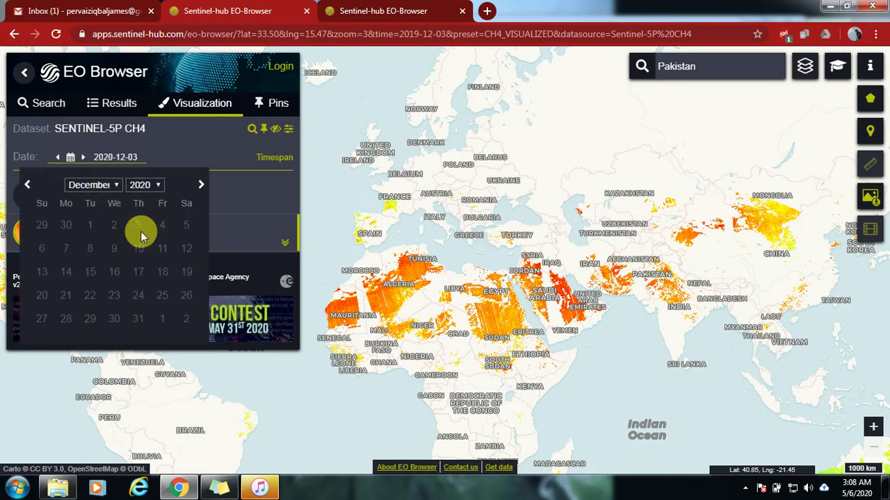
pyautogui.click(90, 185)
pyautogui.click(28, 224)
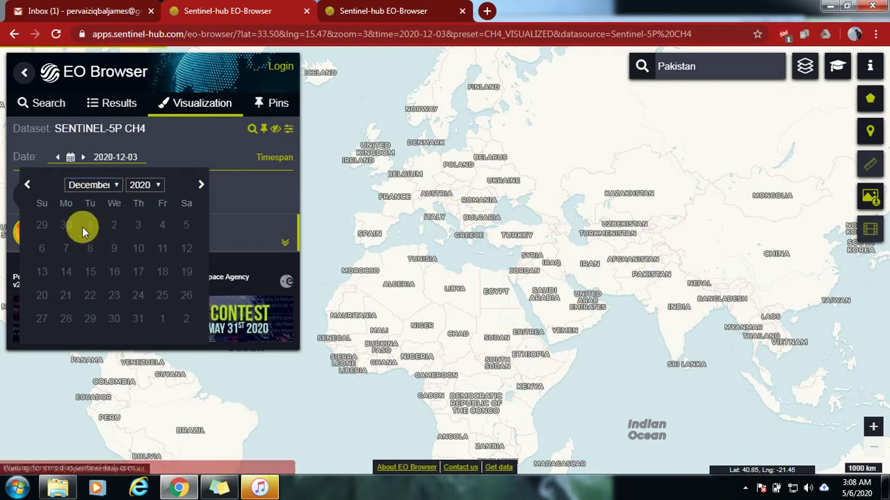
pyautogui.click(91, 187)
pyautogui.click(86, 234)
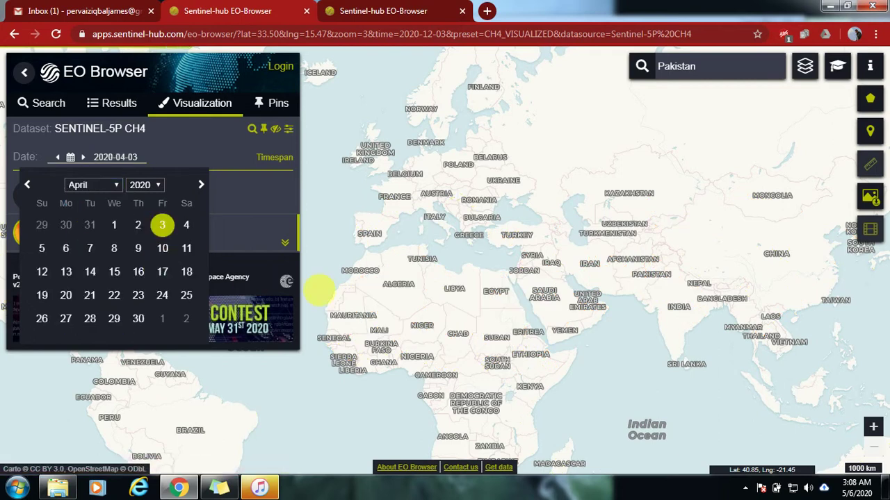
pyautogui.click(162, 228)
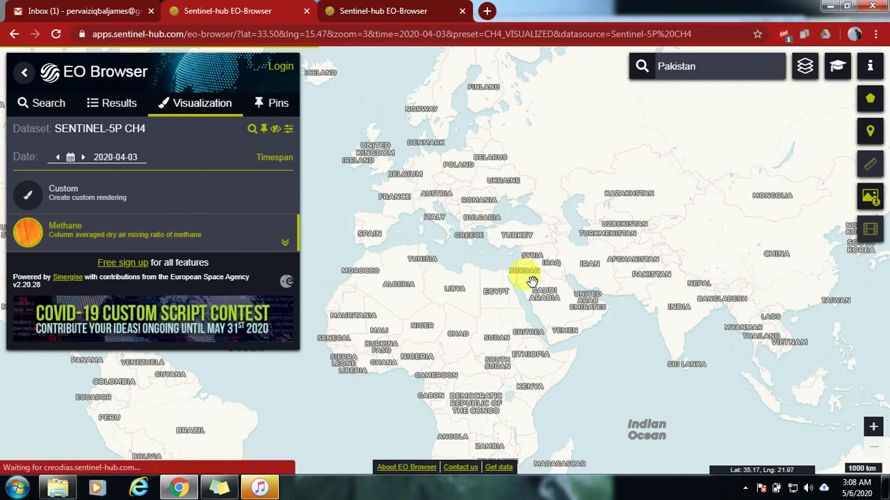
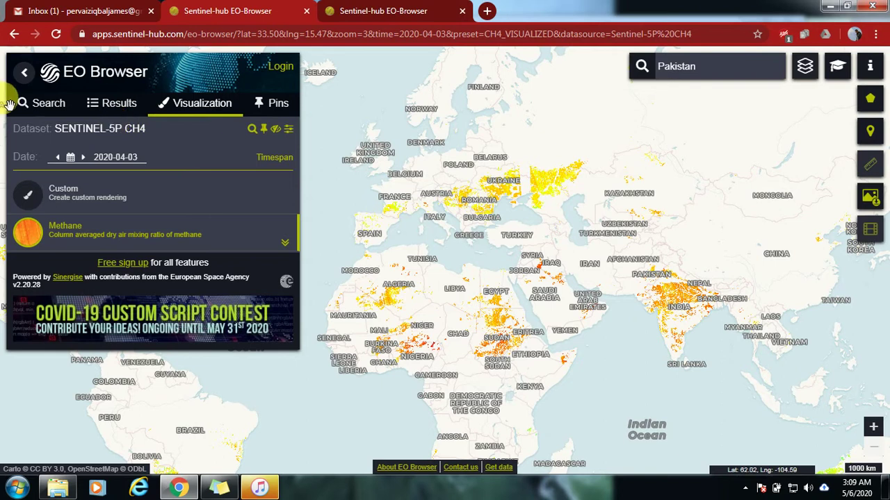
# Search for MODIS imagery from 2020-04-05 to 2020-05-05 in place of Sentinel-5P
pyautogui.click(47, 104)
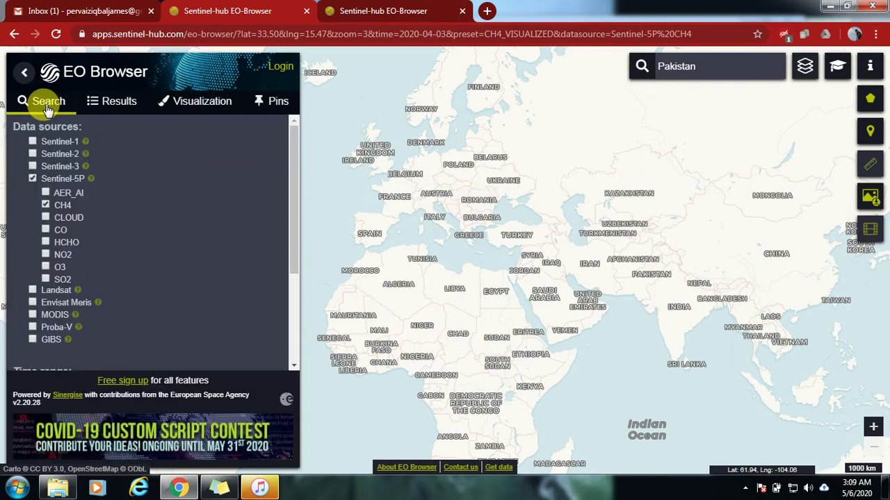
pyautogui.click(32, 180)
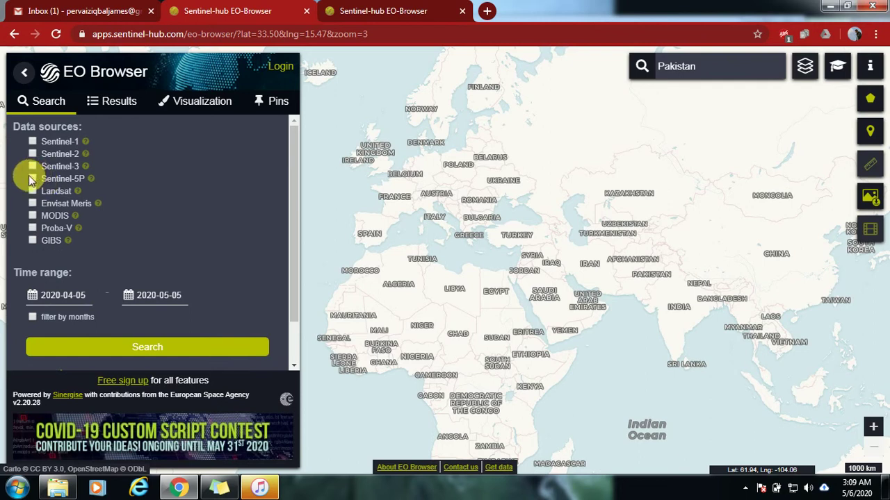
pyautogui.click(33, 216)
pyautogui.click(155, 348)
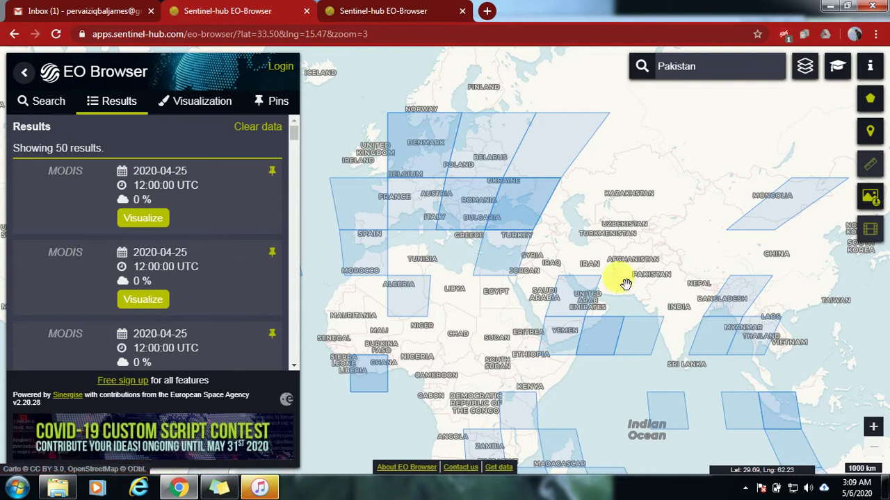
# Visualize the first 2020-04-25 MODIS result as NDVI and bring Pakistan into view
pyautogui.moveTo(655, 272); pyautogui.dragTo(570, 294)
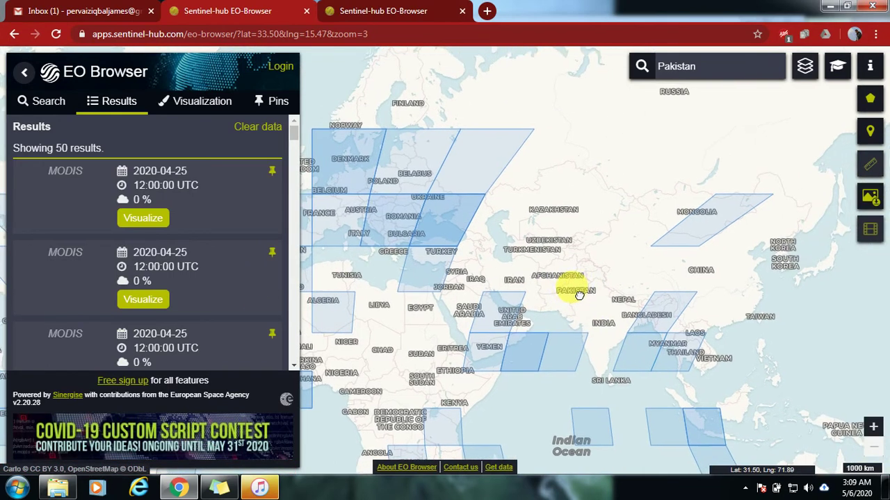
pyautogui.click(874, 428)
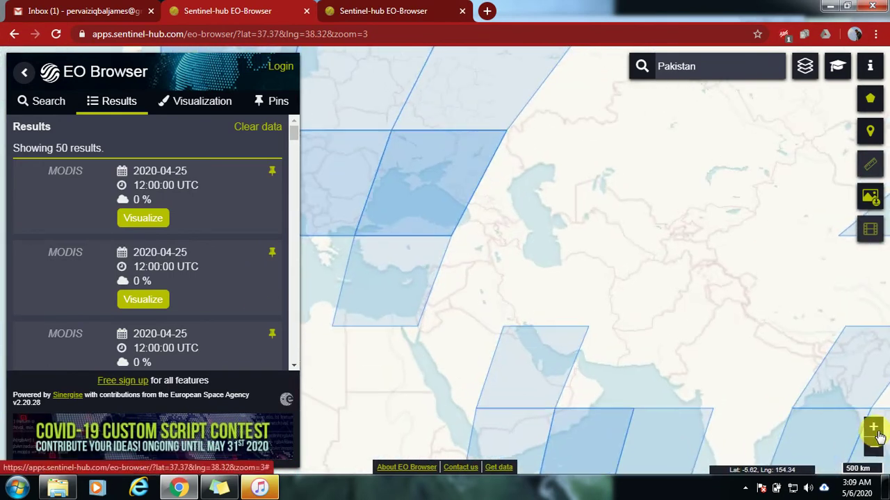
pyautogui.click(139, 220)
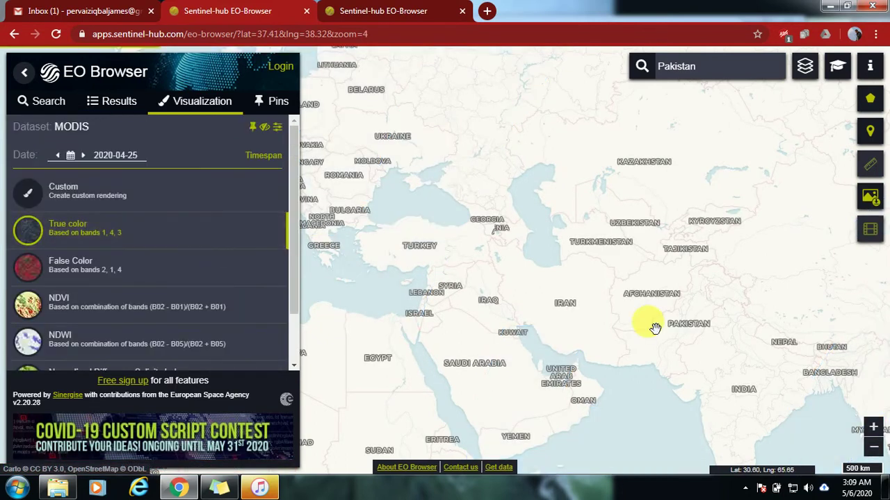
pyautogui.click(105, 304)
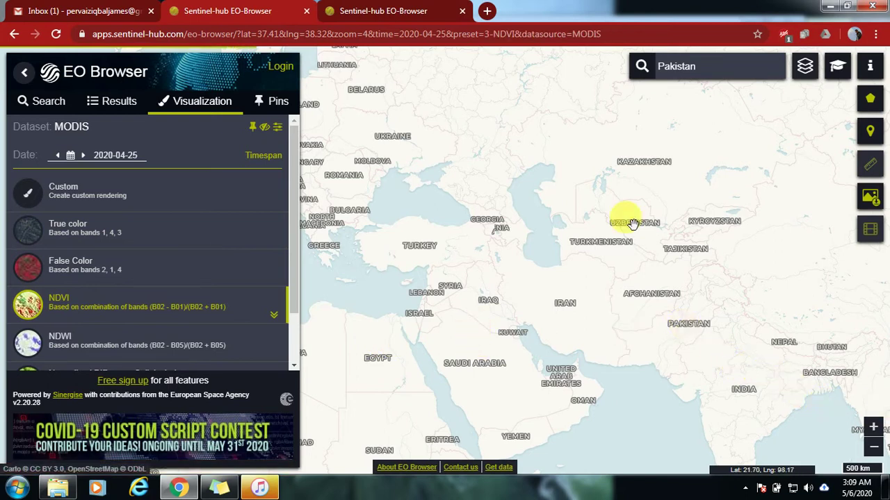
pyautogui.click(875, 428)
pyautogui.click(874, 427)
pyautogui.moveTo(843, 401); pyautogui.dragTo(563, 318)
pyautogui.moveTo(777, 279); pyautogui.dragTo(602, 264)
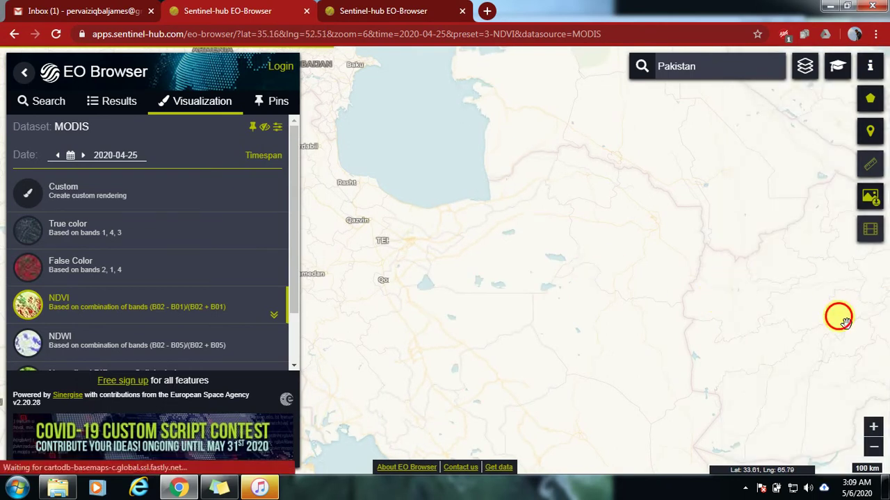
pyautogui.moveTo(838, 317); pyautogui.dragTo(735, 264)
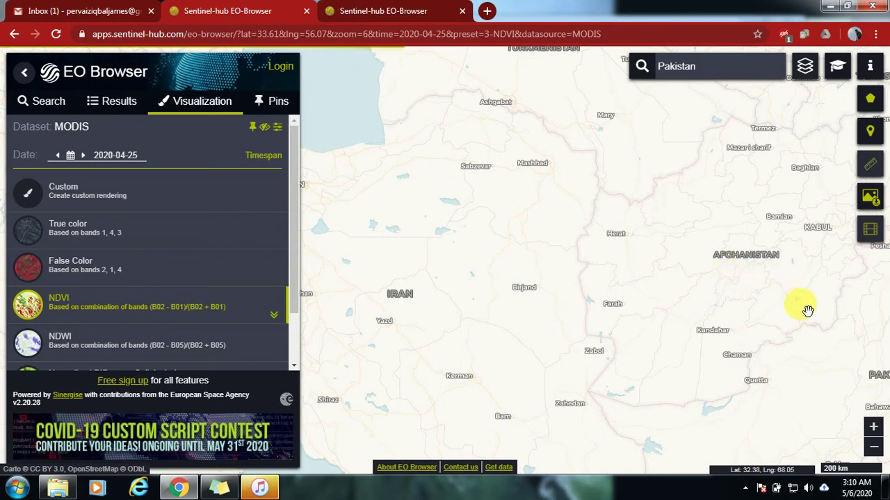
pyautogui.moveTo(807, 308); pyautogui.dragTo(685, 234)
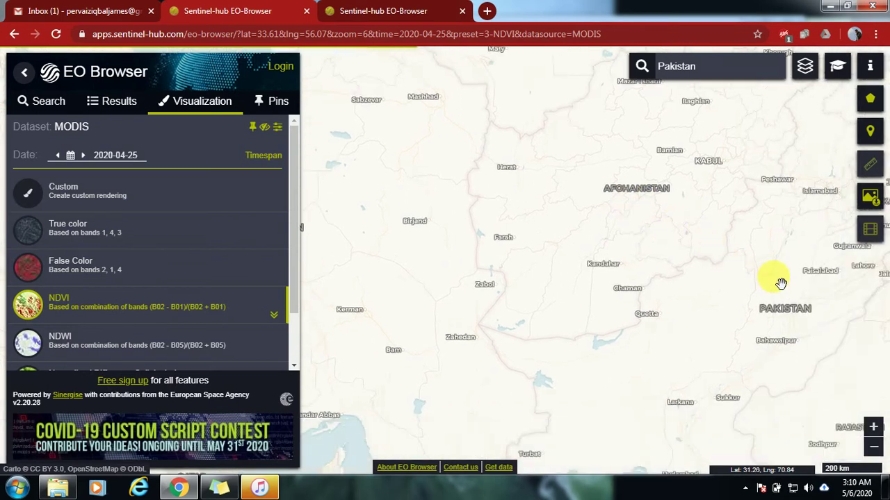
pyautogui.moveTo(758, 284); pyautogui.dragTo(675, 273)
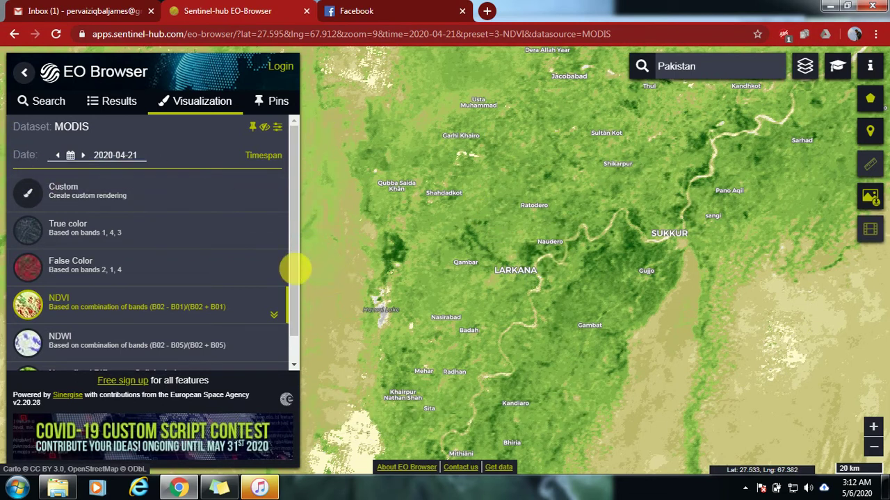
# Compare the 2020-04-21 MODIS scene around Larkana and Sukkur as NDWI and NDVI, ending with NDVI across southern Pakistan
pyautogui.scroll(-2, 297, 267)
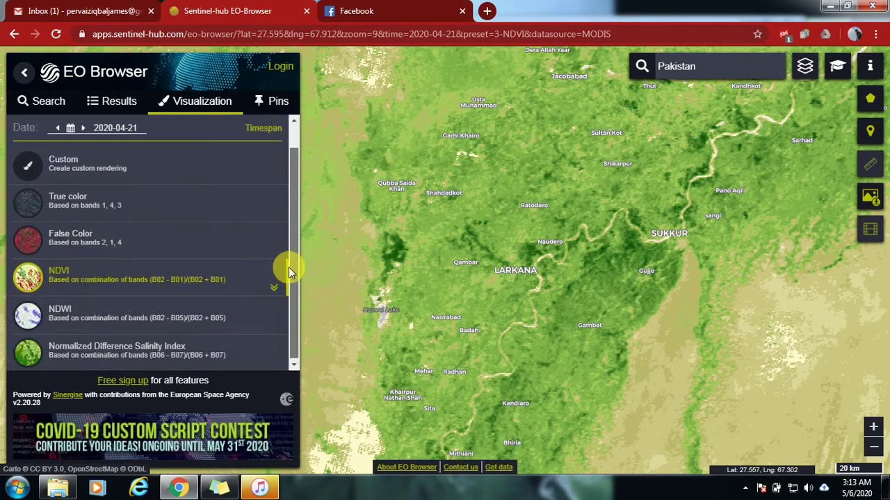
pyautogui.scroll(2, 289, 267)
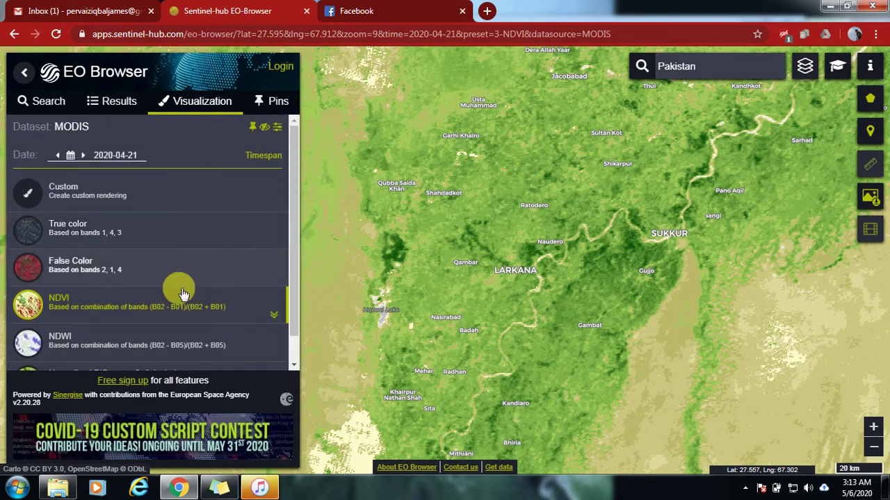
pyautogui.click(159, 348)
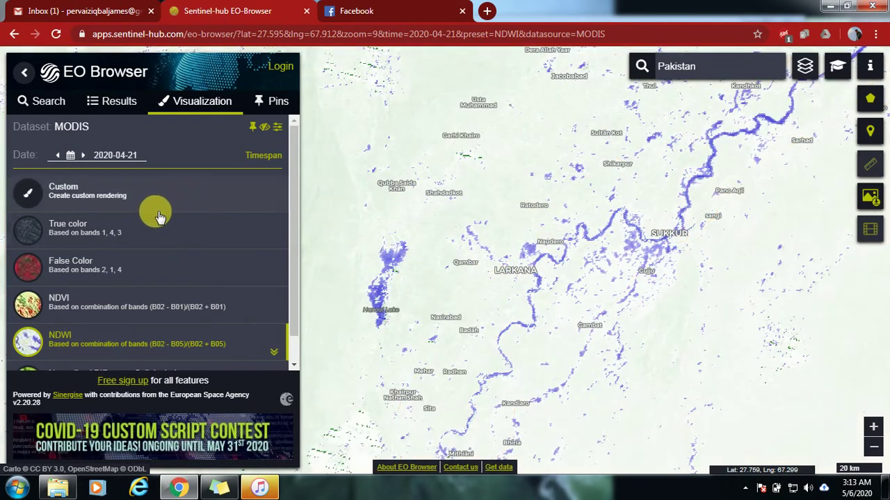
pyautogui.click(104, 303)
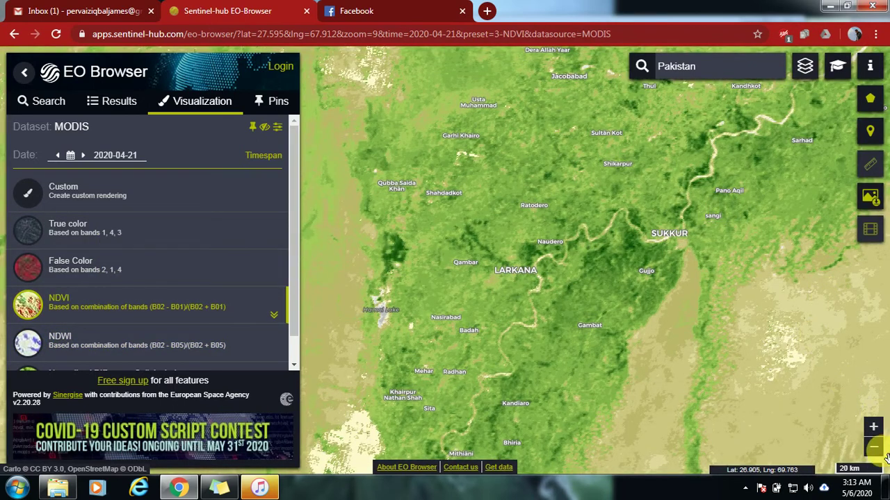
pyautogui.click(878, 451)
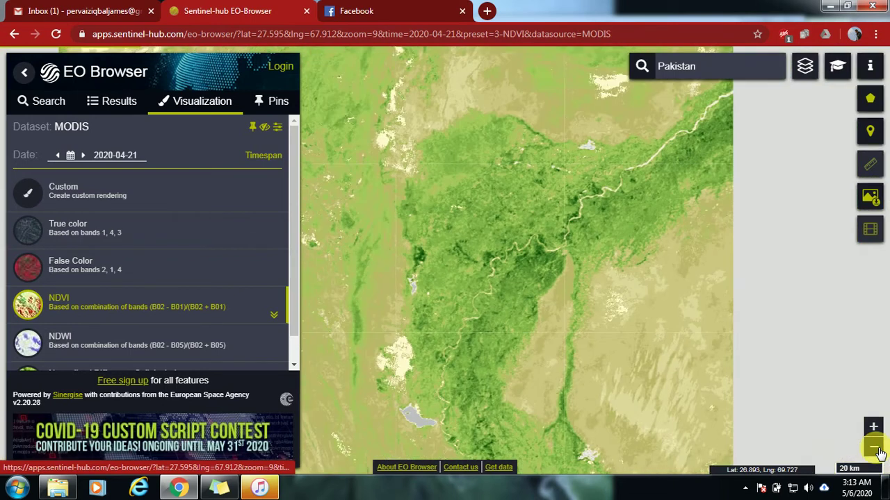
pyautogui.click(874, 448)
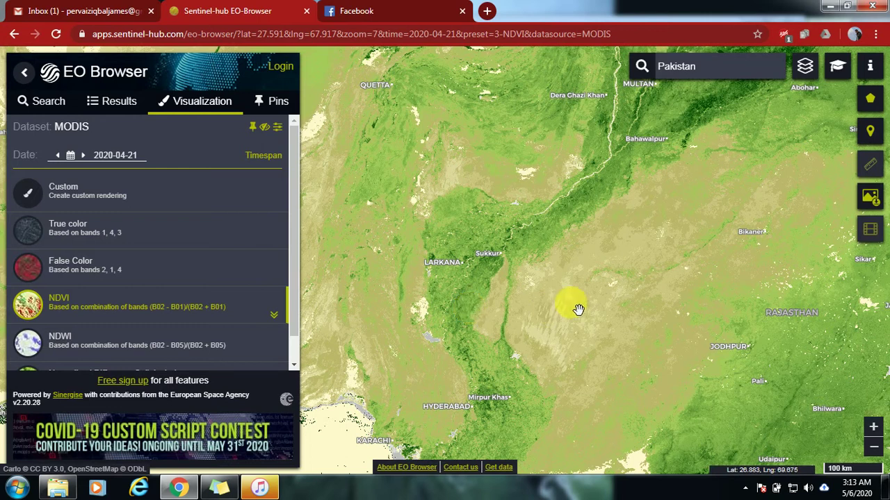
# Examine the NDVI vegetation pattern along the river from Sukkur through Multan to Islamabad, Jammu and western Pakistan
pyautogui.moveTo(643, 263); pyautogui.dragTo(590, 377)
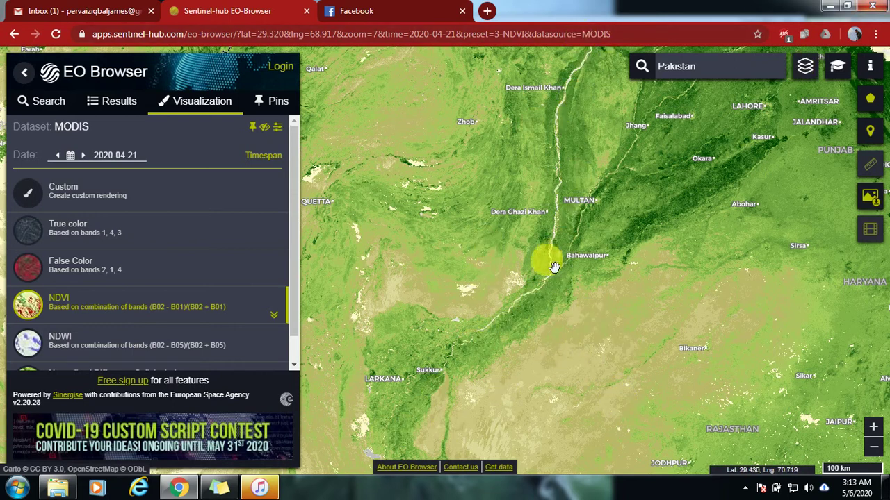
pyautogui.moveTo(636, 227); pyautogui.dragTo(556, 312)
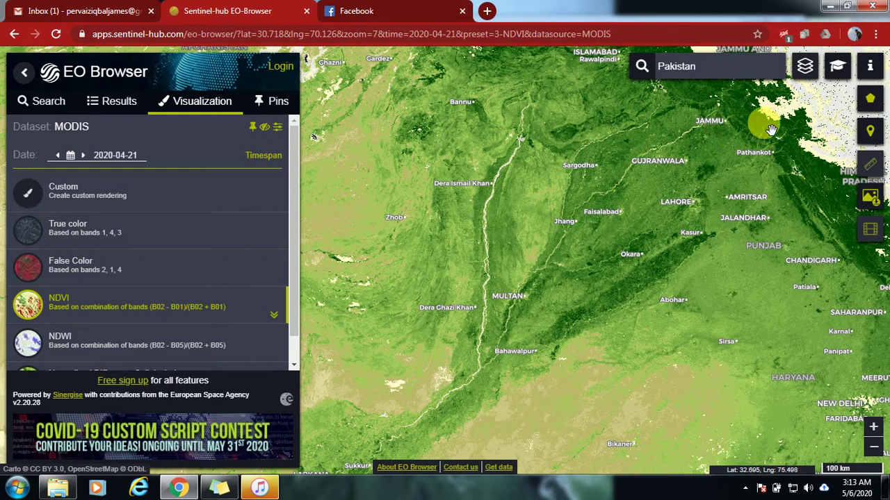
pyautogui.moveTo(745, 124); pyautogui.dragTo(693, 155)
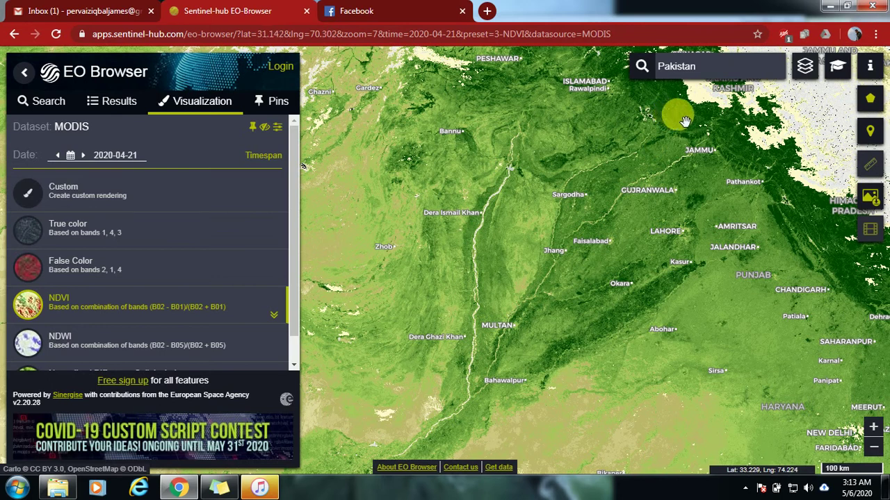
pyautogui.moveTo(685, 121); pyautogui.dragTo(669, 145)
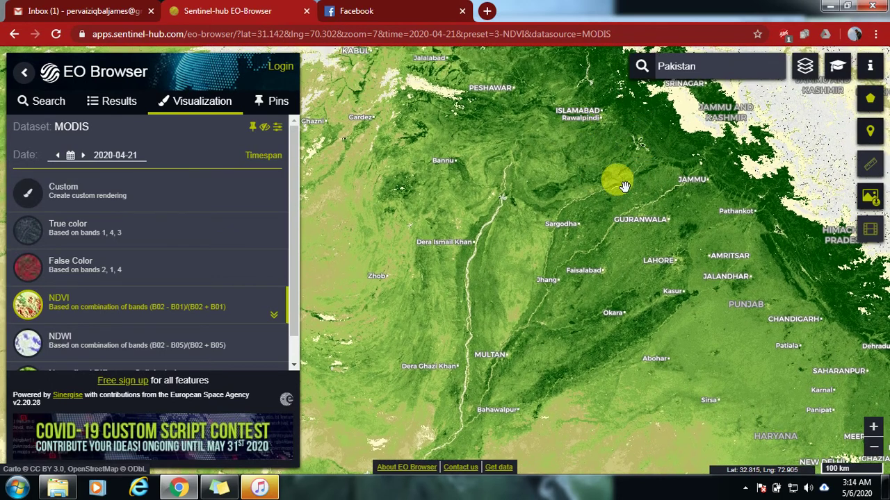
pyautogui.moveTo(669, 261); pyautogui.dragTo(827, 208)
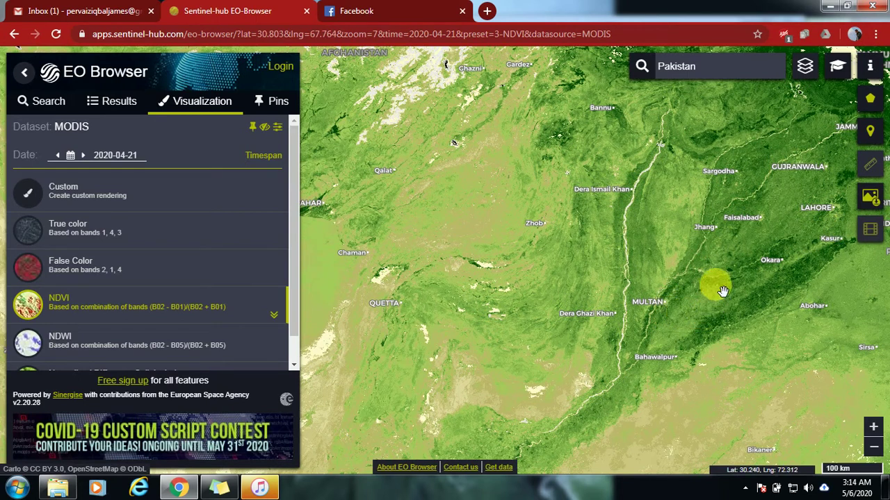
pyautogui.moveTo(746, 267); pyautogui.dragTo(625, 220)
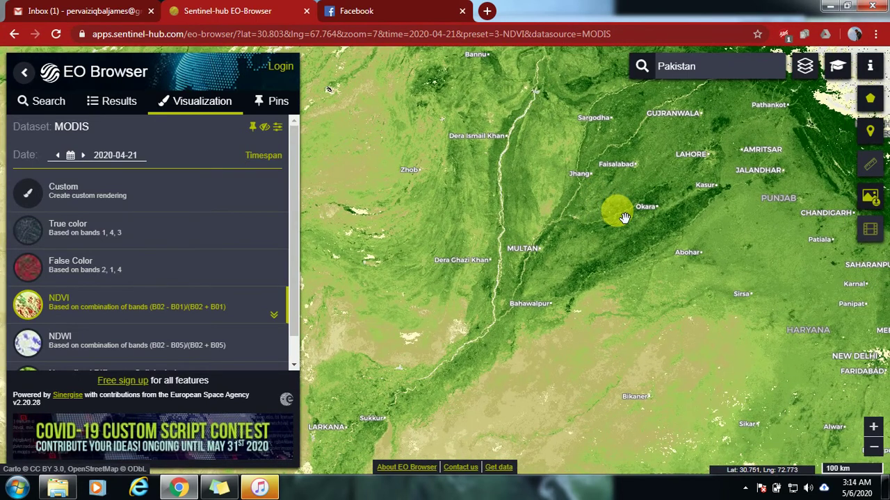
# Download the current NDVI view as a basic image with captions, map overlays and the legend included
pyautogui.click(871, 201)
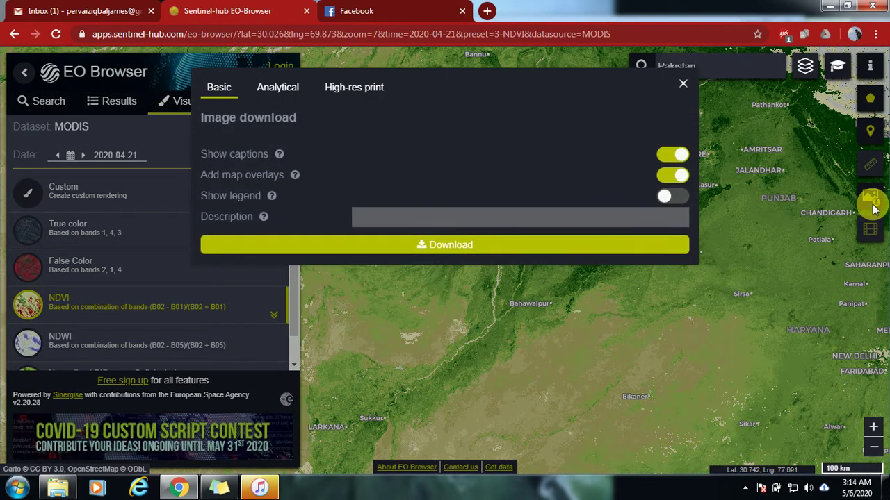
pyautogui.click(667, 197)
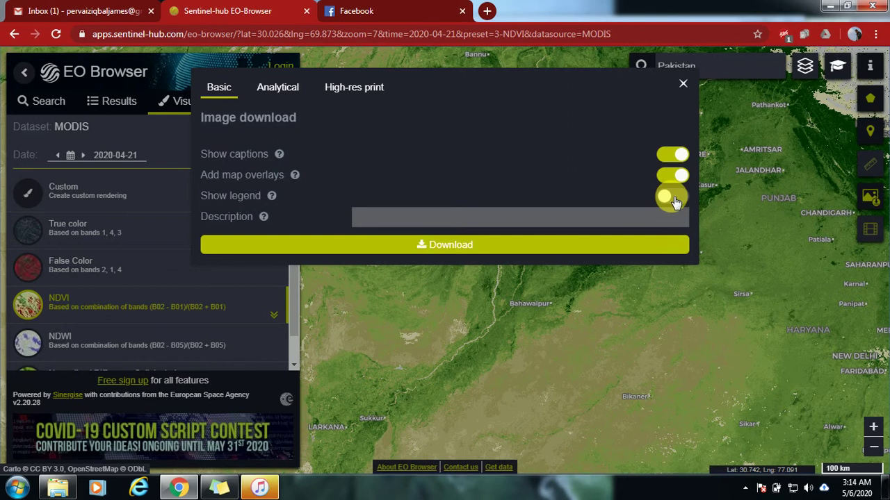
pyautogui.click(667, 198)
pyautogui.click(446, 245)
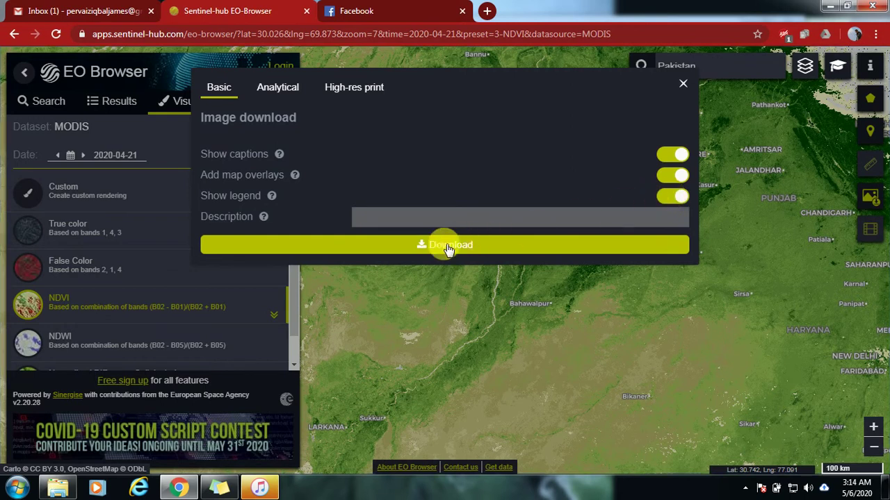
pyautogui.click(408, 247)
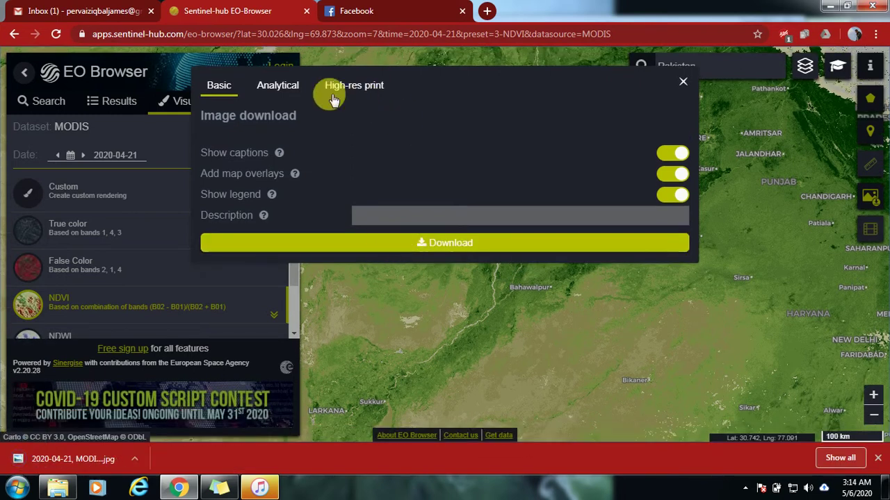
# Try the analytical image download and sign in to Sentinel Hub with the prefilled account credentials
pyautogui.click(279, 87)
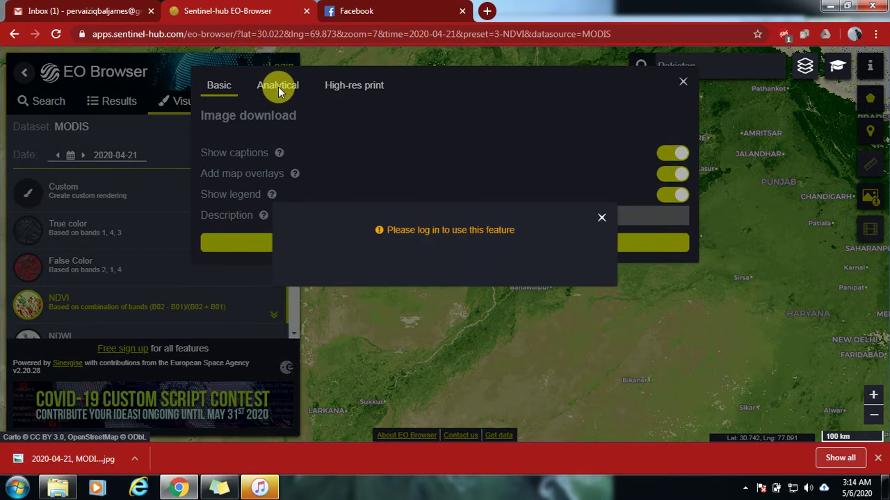
pyautogui.click(601, 219)
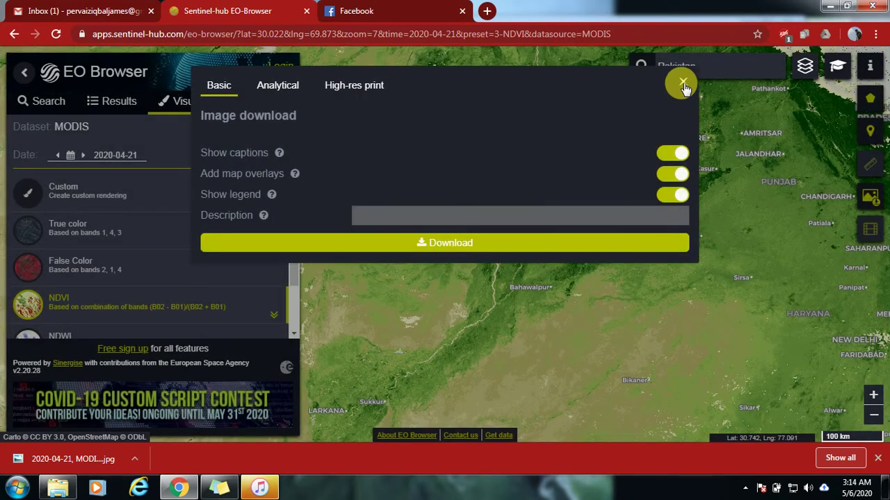
pyautogui.click(684, 84)
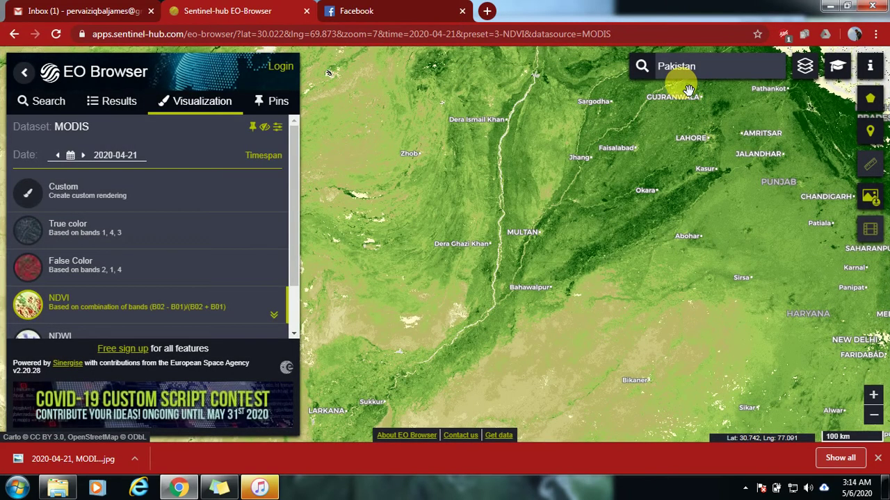
pyautogui.click(288, 69)
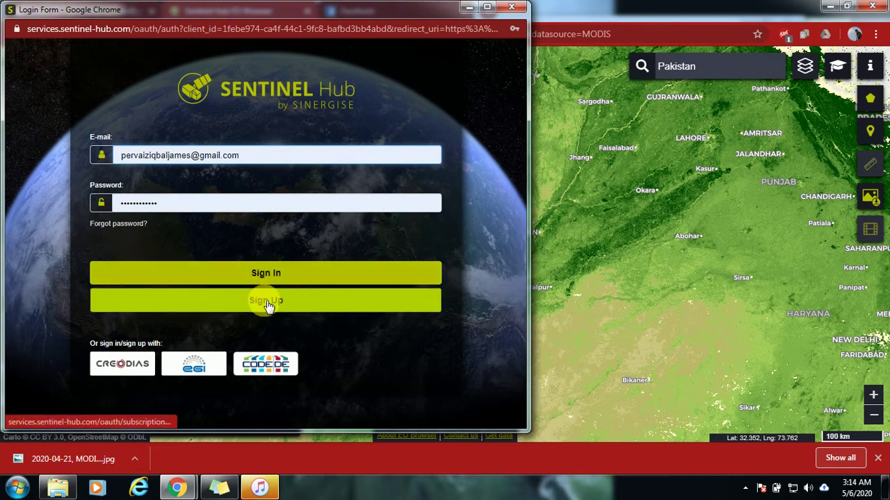
pyautogui.click(296, 277)
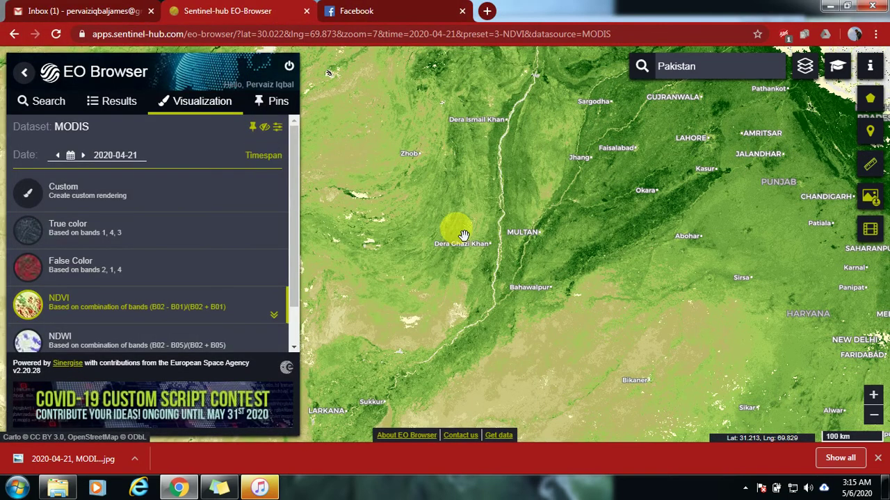
# Download the NDVI layer as an analytical TIFF (8-bit) image at medium resolution in Popular Web Mercator (EPSG:3857)
pyautogui.click(875, 201)
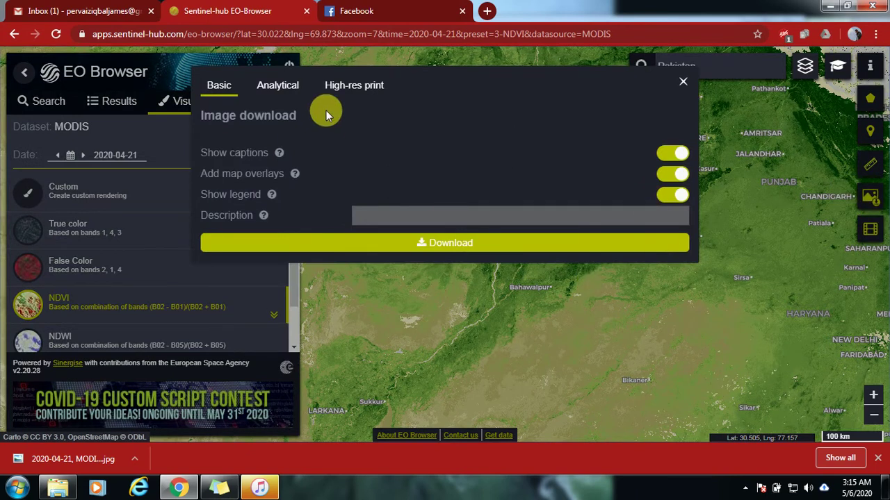
pyautogui.click(281, 86)
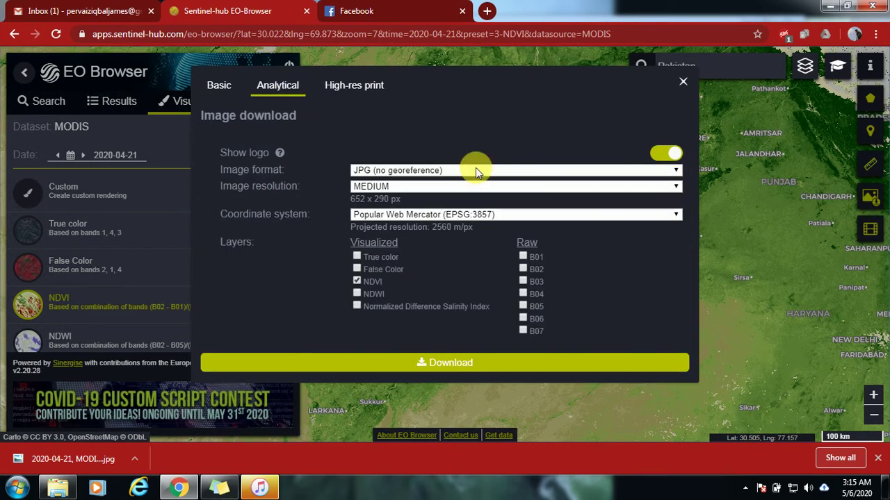
pyautogui.click(577, 172)
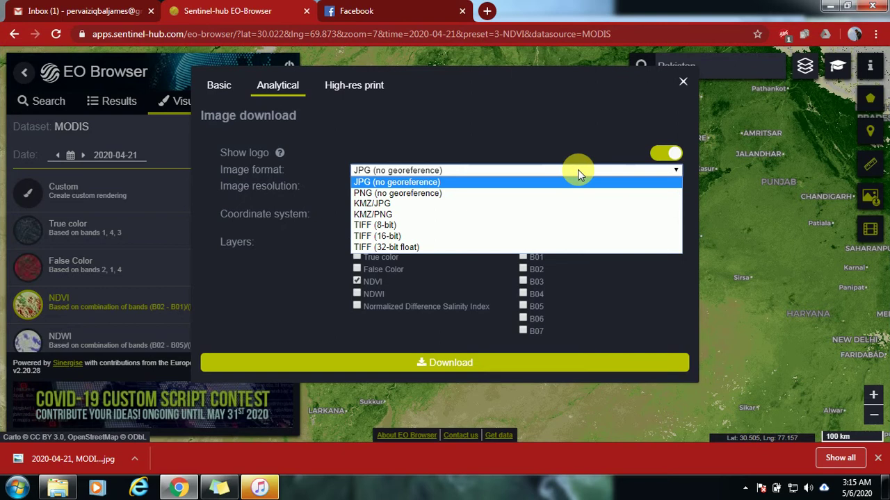
pyautogui.click(392, 227)
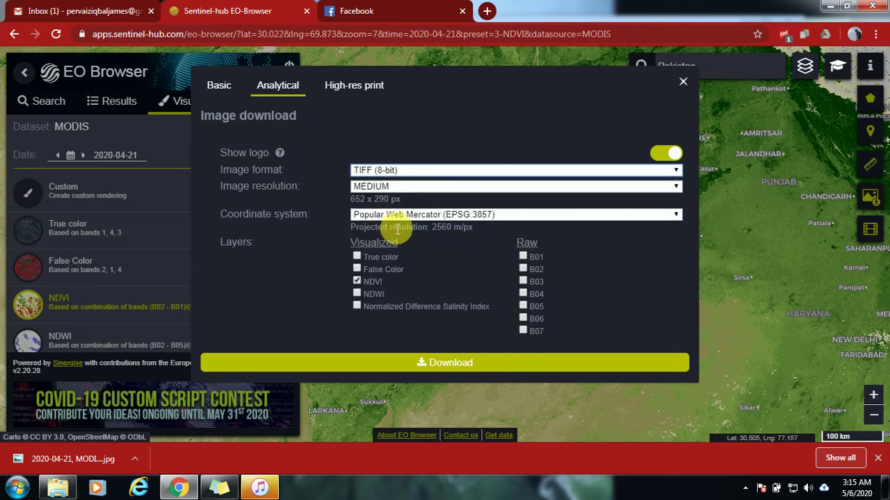
pyautogui.click(357, 294)
pyautogui.click(421, 370)
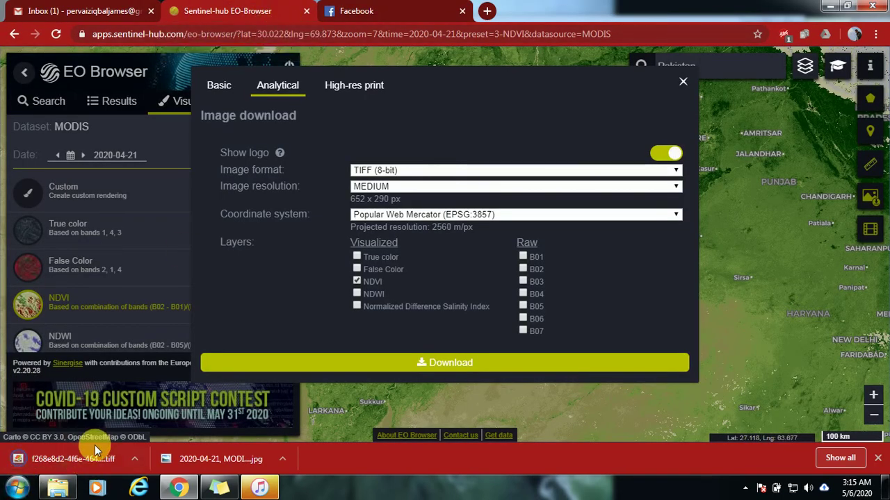
# View the downloaded 2020-04-21 MODIS NDVI JPG in Windows Photo Viewer, and close it and the image download dialog
pyautogui.click(187, 460)
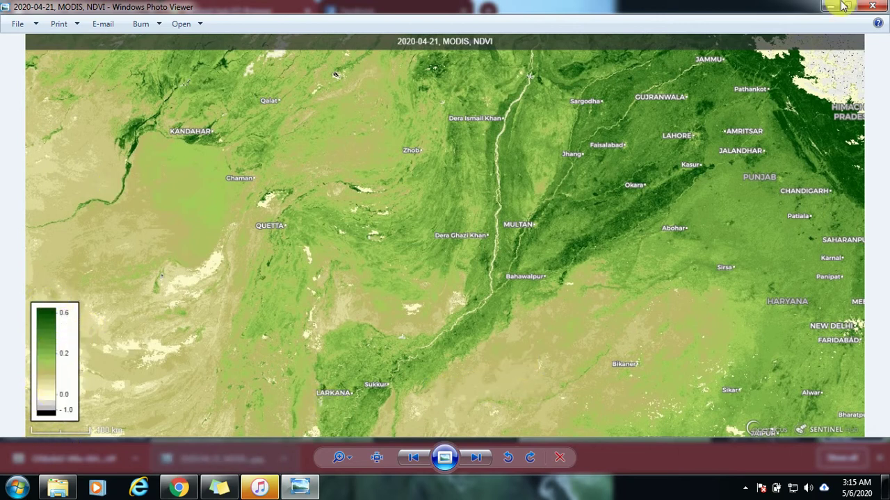
pyautogui.click(872, 6)
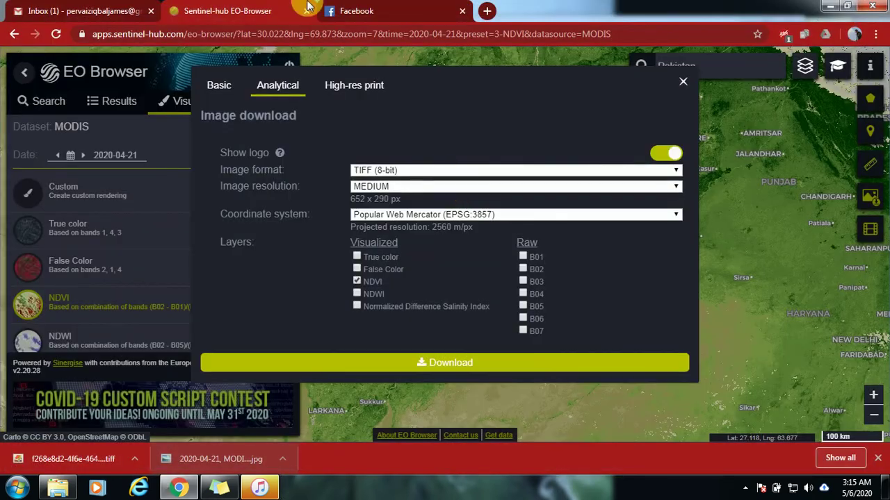
pyautogui.click(683, 83)
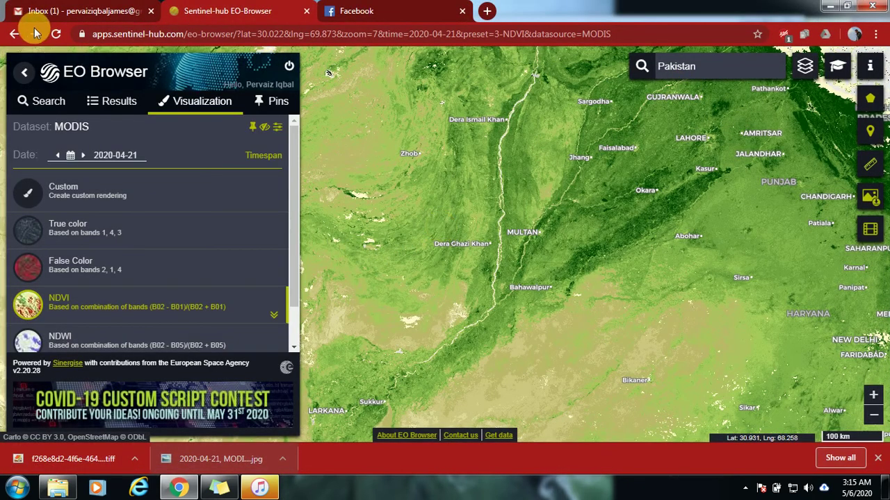
# Return from the MODIS visualization to the data source and time range search
pyautogui.click(47, 100)
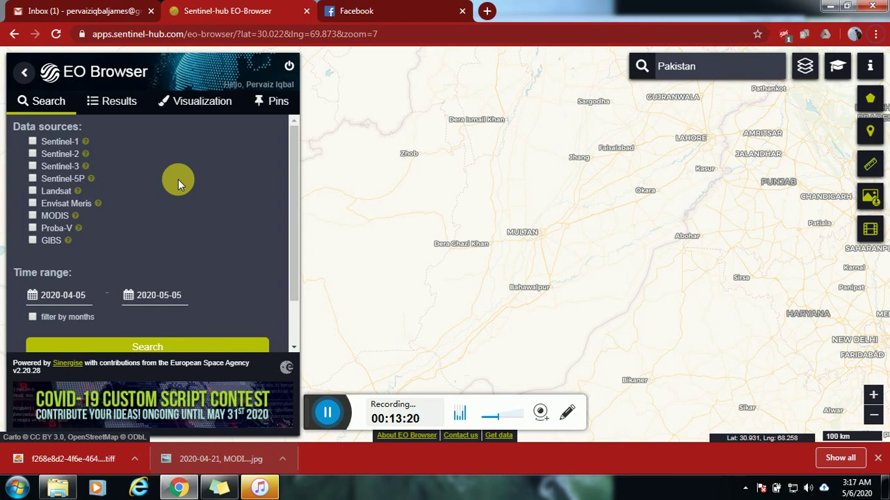
pyautogui.hotkey('ctrl', 'f')
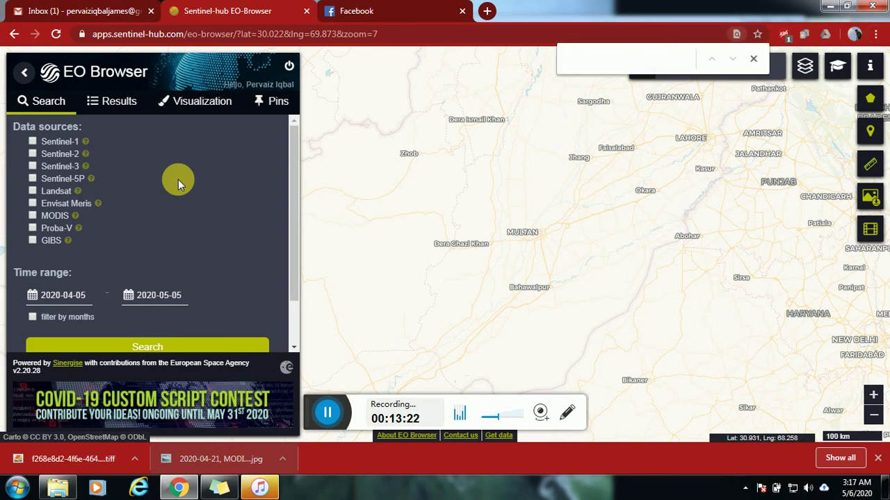